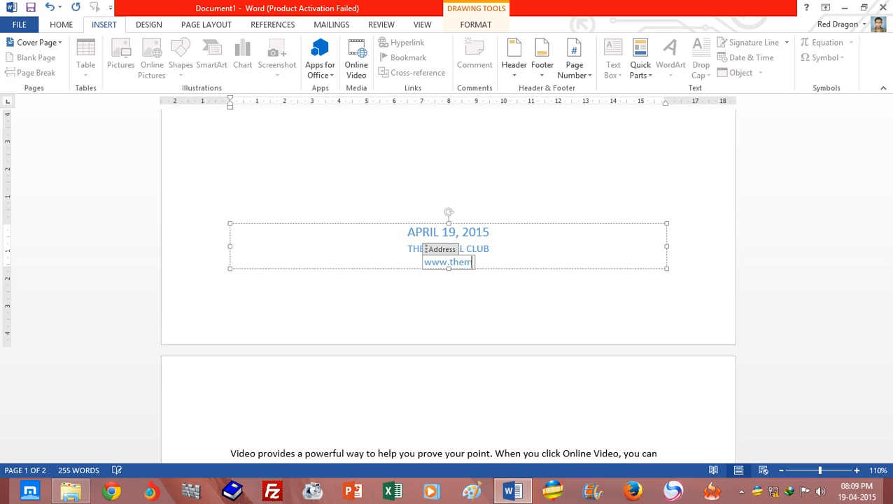
pyautogui.write('lub.com')
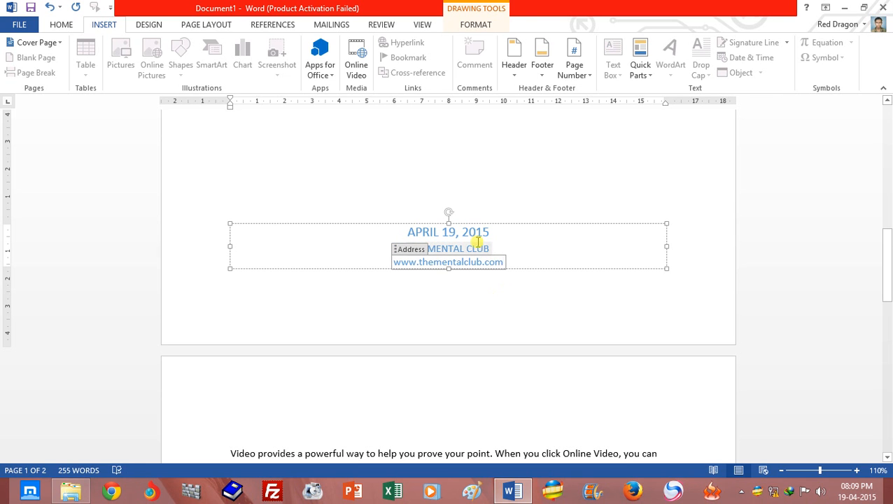
pyautogui.doubleClick(498, 180)
pyautogui.moveTo(885, 235); pyautogui.dragTo(886, 395)
pyautogui.click(450, 221)
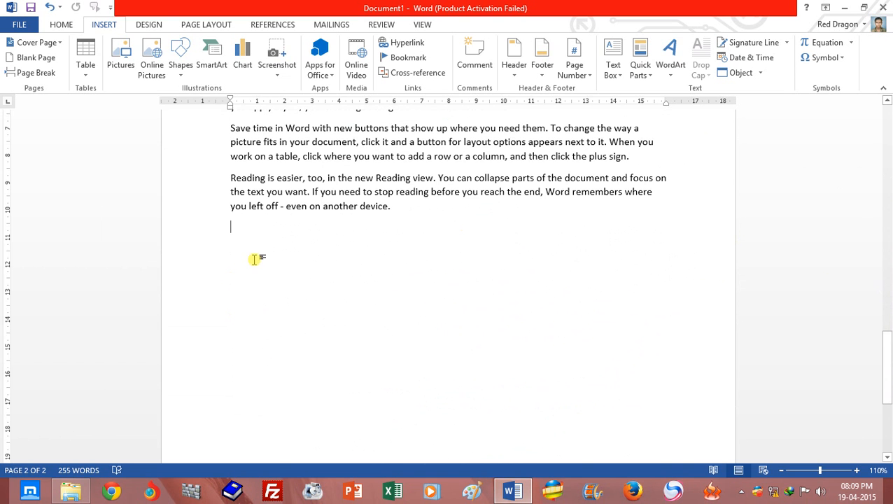
# Step: Remove the current COMPUTER APPLICATION cover page from the document
pyautogui.moveTo(887, 364)
pyautogui.mouseDown()
pyautogui.moveTo(888, 140)
pyautogui.moveTo(886, 183)
pyautogui.moveTo(884, 147)
pyautogui.mouseUp()
pyautogui.click(502, 357)
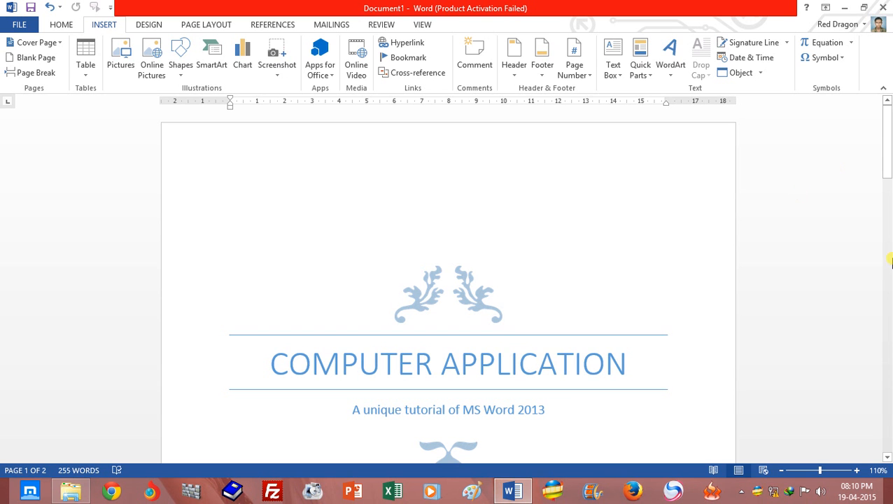
pyautogui.moveTo(886, 149)
pyautogui.mouseDown()
pyautogui.moveTo(890, 280)
pyautogui.moveTo(889, 140)
pyautogui.moveTo(868, 305)
pyautogui.moveTo(884, 165)
pyautogui.mouseUp()
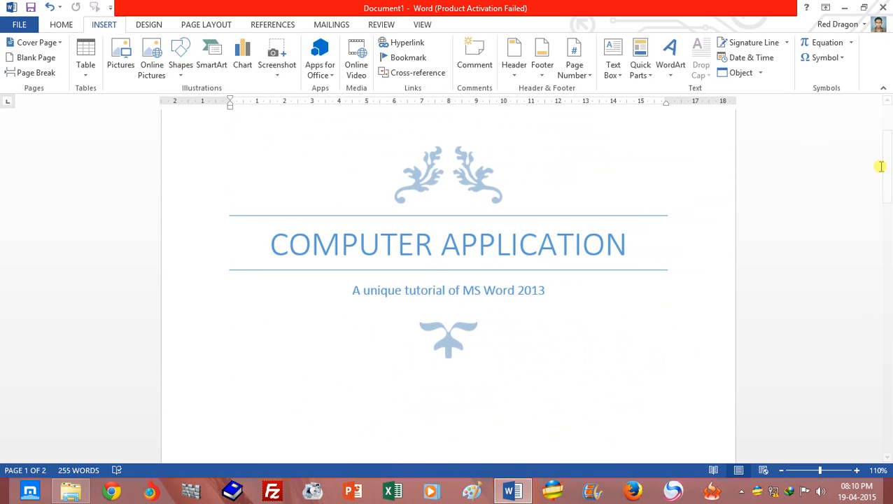
pyautogui.click(60, 44)
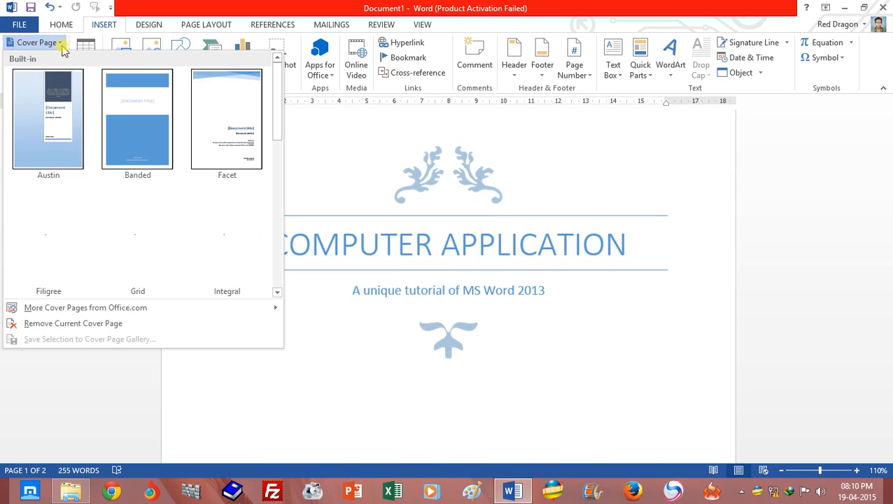
pyautogui.click(73, 324)
pyautogui.moveTo(888, 221); pyautogui.dragTo(890, 147)
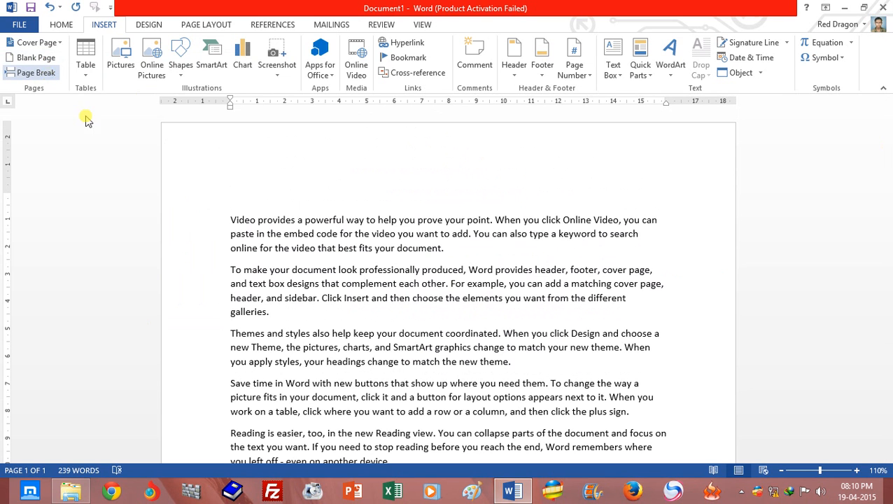
# Step: Start a new line after the first paragraph and insert a blank page there
pyautogui.click(452, 250)
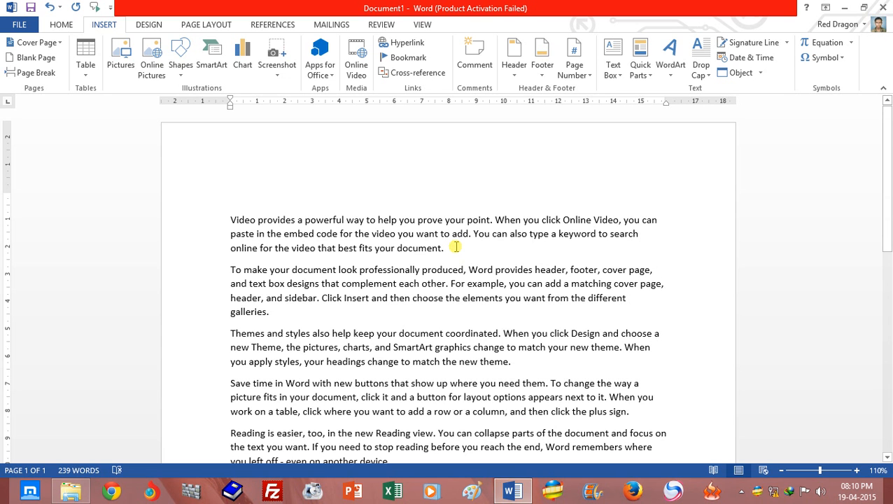
pyautogui.moveTo(231, 217); pyautogui.dragTo(275, 305)
pyautogui.click(276, 322)
pyautogui.moveTo(231, 215); pyautogui.dragTo(277, 311)
pyautogui.click(288, 348)
pyautogui.click(450, 251)
pyautogui.press('Return')
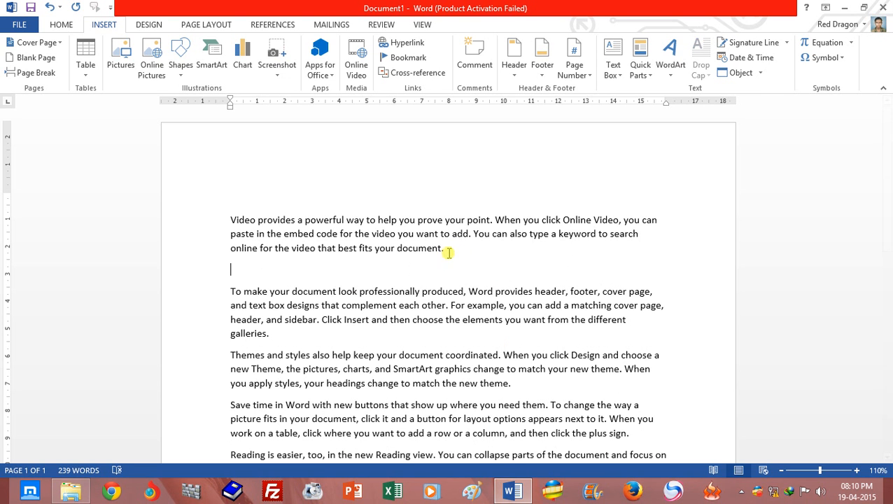
pyautogui.click(48, 59)
pyautogui.moveTo(886, 222); pyautogui.dragTo(887, 303)
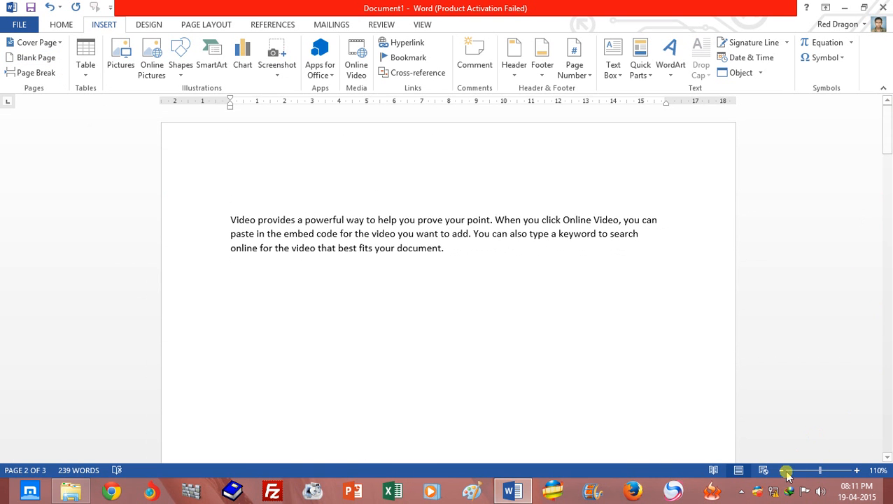
# Step: Examine where the blank page sits among all pages at 10% zoom, and return to 100%
pyautogui.click(782, 471)
pyautogui.click(782, 471)
pyautogui.click(782, 471)
pyautogui.click(782, 471)
pyautogui.click(782, 470)
pyautogui.click(782, 471)
pyautogui.click(782, 471)
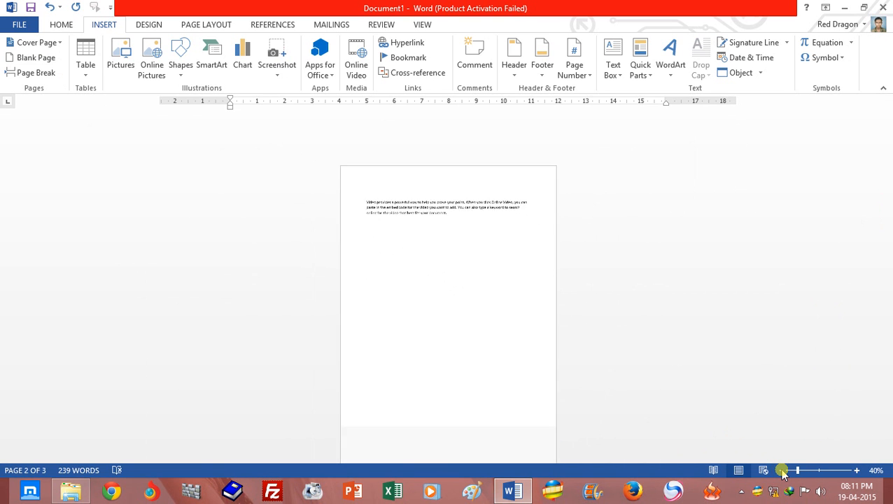
pyautogui.click(782, 470)
pyautogui.click(783, 470)
pyautogui.click(782, 471)
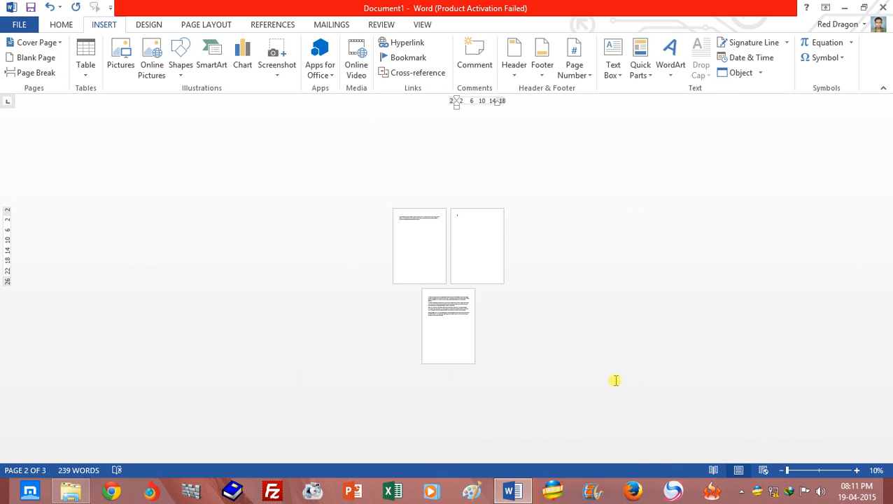
pyautogui.click(856, 471)
pyautogui.click(855, 471)
pyautogui.click(856, 471)
pyautogui.click(855, 471)
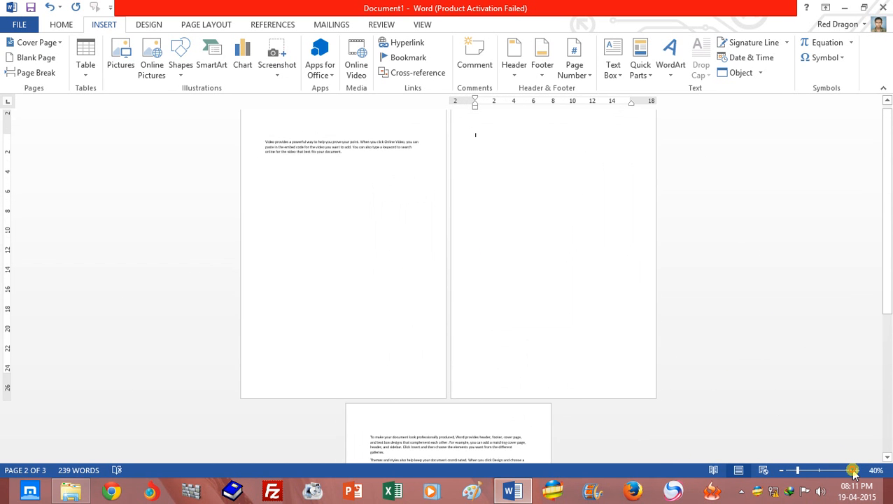
pyautogui.click(855, 471)
pyautogui.click(855, 472)
pyautogui.click(854, 472)
pyautogui.click(855, 471)
pyautogui.click(855, 471)
# Step: Undo the blank page and the new line after the first paragraph
pyautogui.moveTo(890, 236); pyautogui.dragTo(887, 115)
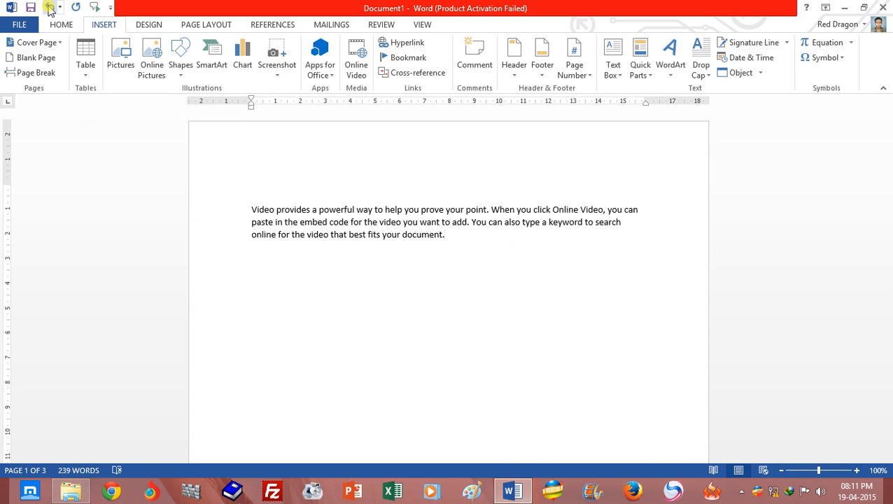
pyautogui.click(50, 7)
pyautogui.click(49, 7)
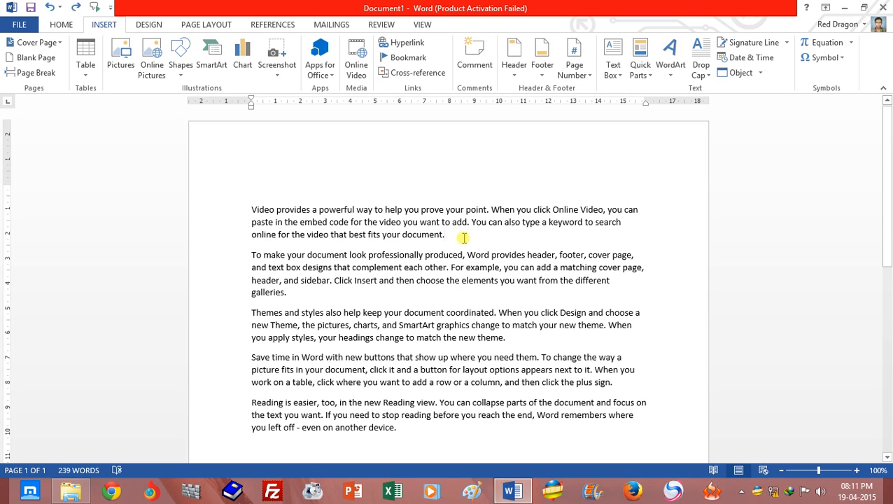
# Step: Insert a page break after the first paragraph
pyautogui.click(44, 74)
pyautogui.moveTo(886, 294); pyautogui.dragTo(890, 326)
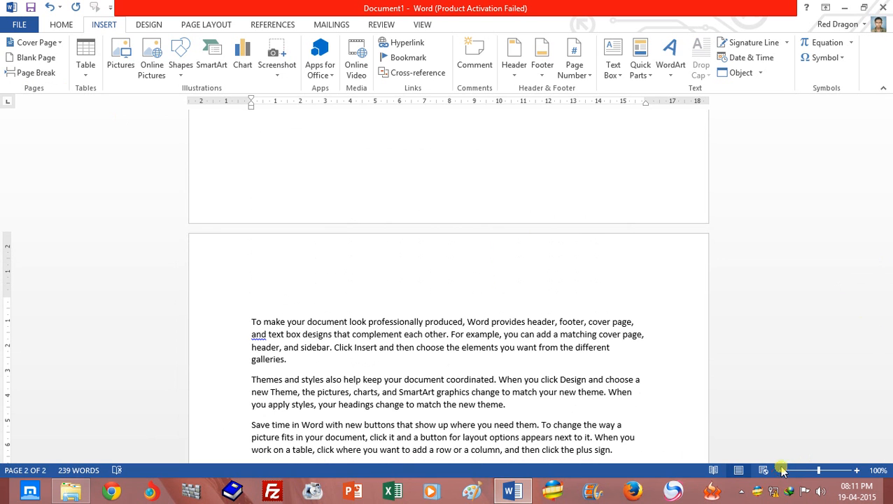
# Step: Examine how the page break splits the text in a zoomed-out overview of all pages, and return to 100% zoom
pyautogui.click(781, 471)
pyautogui.click(781, 471)
pyautogui.click(781, 472)
pyautogui.click(781, 472)
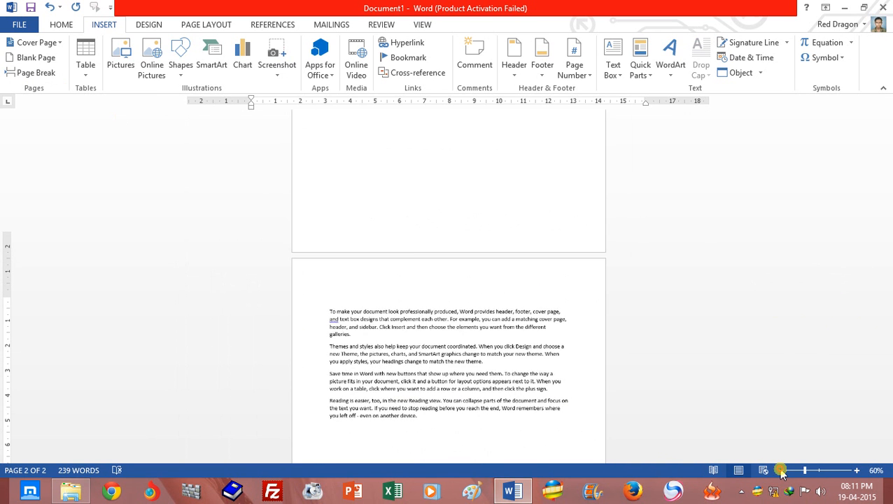
pyautogui.click(781, 471)
pyautogui.click(781, 471)
pyautogui.click(781, 471)
pyautogui.click(781, 471)
pyautogui.click(781, 471)
pyautogui.click(857, 471)
pyautogui.click(857, 471)
pyautogui.click(857, 471)
pyautogui.click(857, 471)
pyautogui.click(857, 471)
pyautogui.click(857, 471)
pyautogui.click(857, 471)
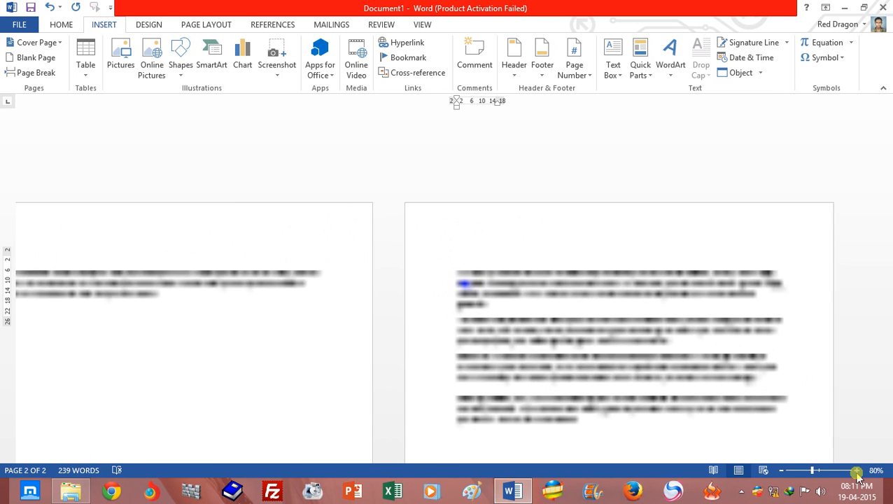
pyautogui.click(857, 471)
pyautogui.click(857, 471)
pyautogui.click(857, 471)
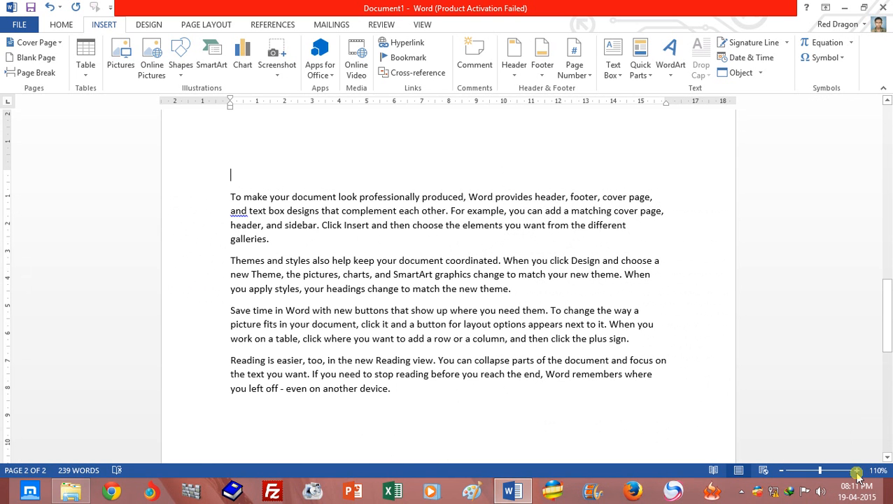
pyautogui.click(857, 471)
pyautogui.moveTo(886, 322); pyautogui.dragTo(885, 262)
pyautogui.click(857, 472)
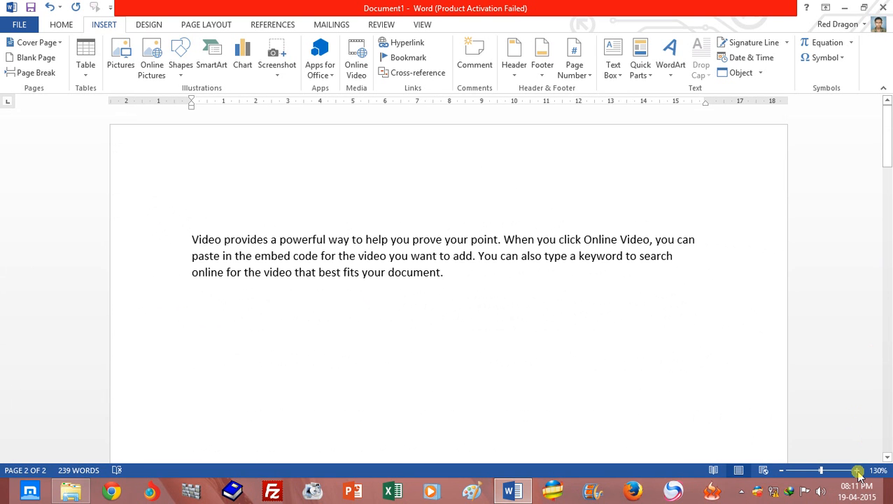
pyautogui.click(781, 472)
pyautogui.click(781, 472)
pyautogui.click(781, 472)
pyautogui.click(782, 472)
pyautogui.click(857, 470)
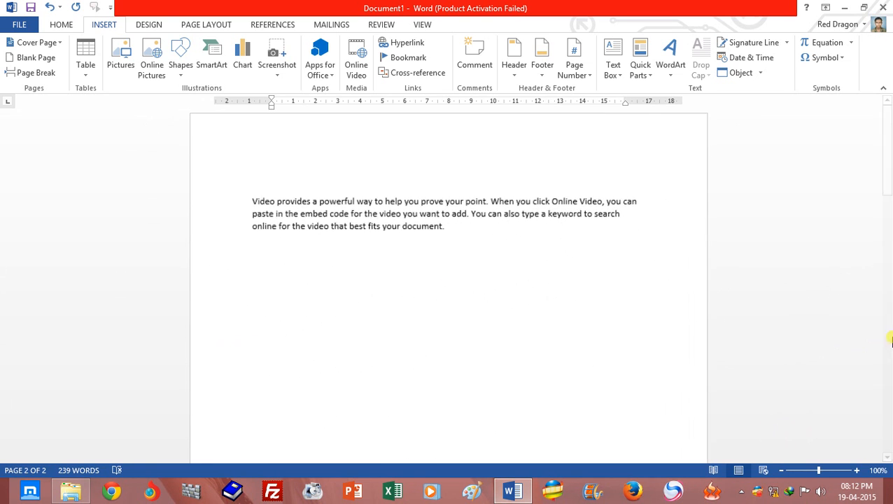
# Step: Undo the page break after the first paragraph
pyautogui.click(888, 126)
pyautogui.moveTo(890, 221); pyautogui.dragTo(887, 113)
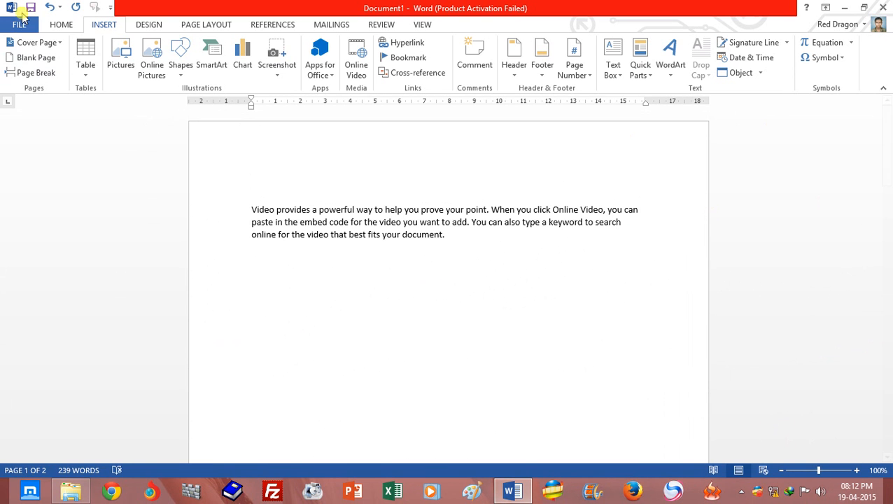
pyautogui.click(49, 7)
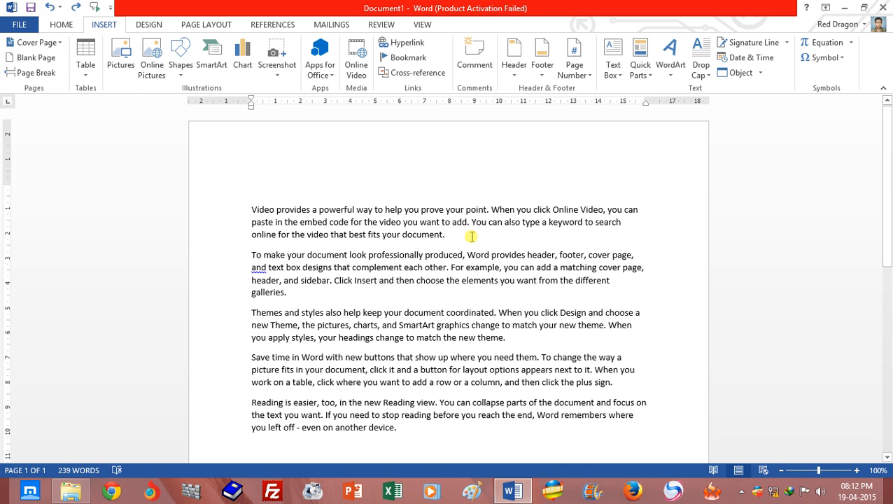
# Step: Insert the page break after the first paragraph once more and undo it
pyautogui.hotkey('ctrl', 'Return')
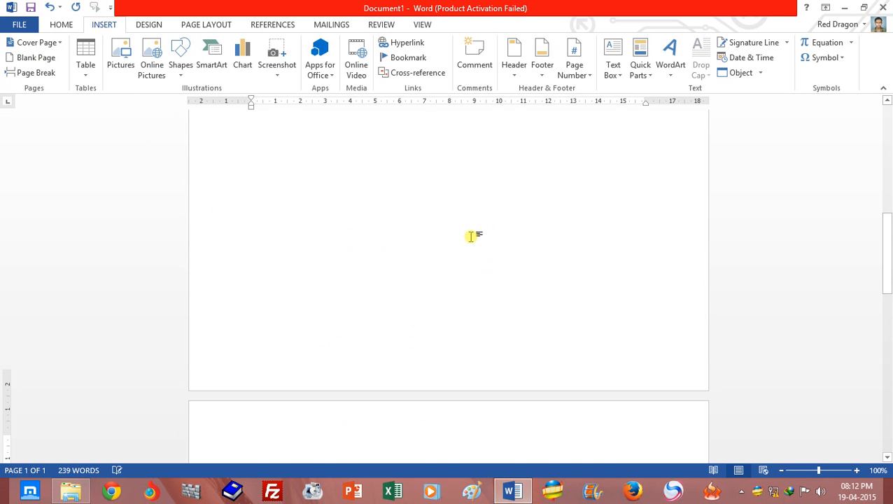
pyautogui.moveTo(889, 284); pyautogui.dragTo(889, 122)
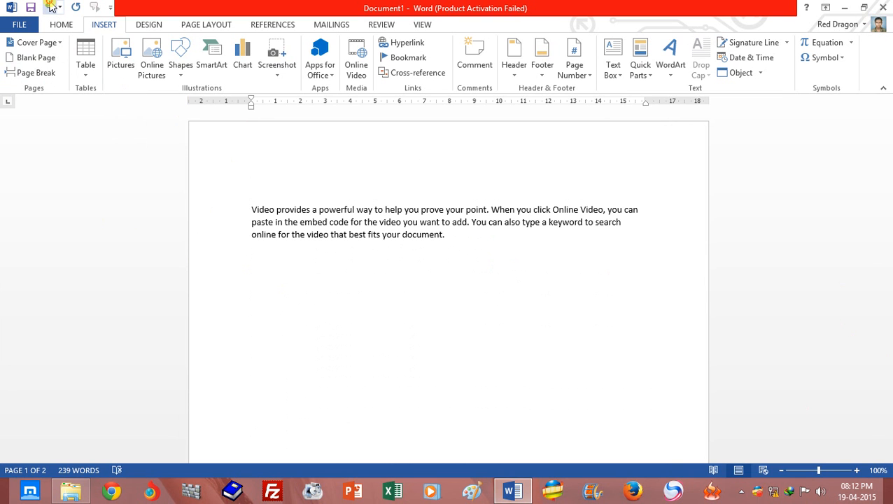
pyautogui.click(55, 7)
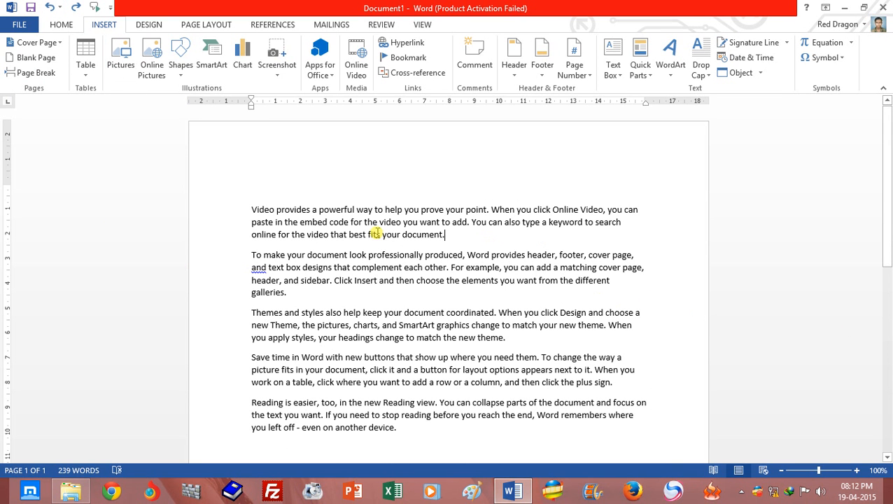
# Step: Delete all the text in the document
pyautogui.moveTo(891, 242); pyautogui.dragTo(890, 224)
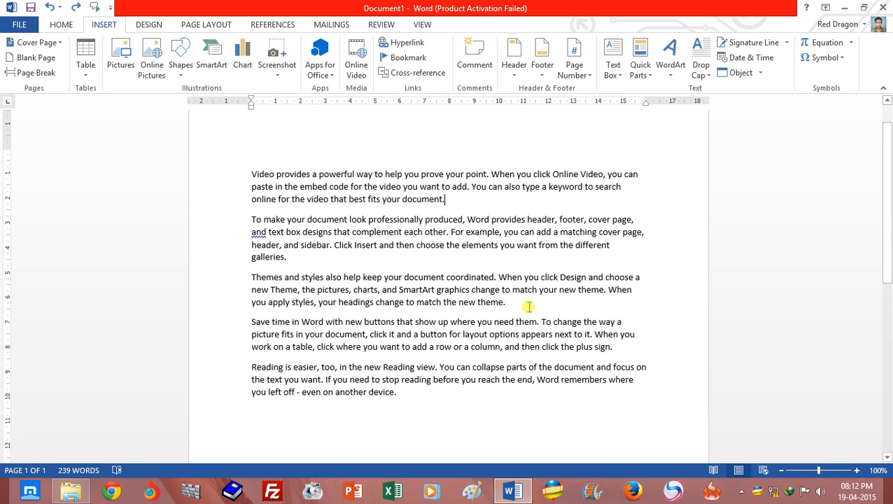
pyautogui.moveTo(887, 203); pyautogui.dragTo(880, 223)
pyautogui.hotkey('ctrl', 'a')
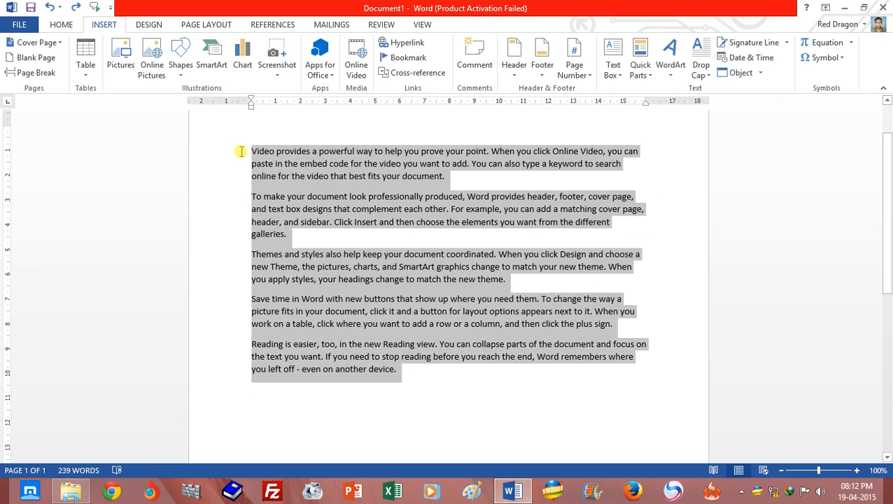
pyautogui.press('Delete')
pyautogui.moveTo(889, 233); pyautogui.dragTo(890, 197)
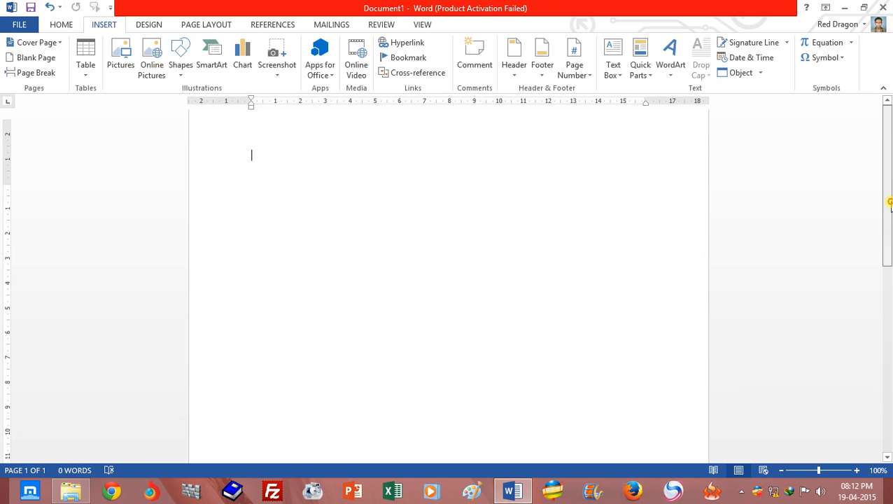
# Step: Insert a table of five columns and five rows on the empty page and undo it
pyautogui.click(268, 180)
pyautogui.moveTo(271, 189); pyautogui.dragTo(287, 265)
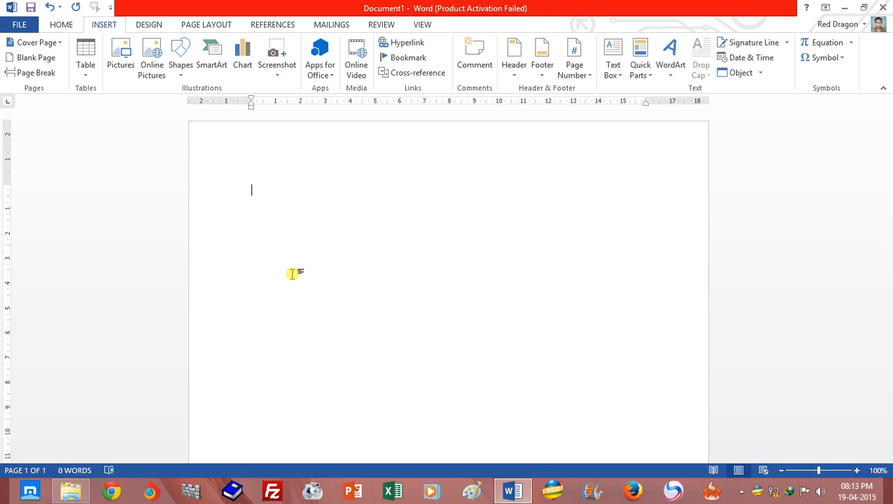
pyautogui.click(82, 73)
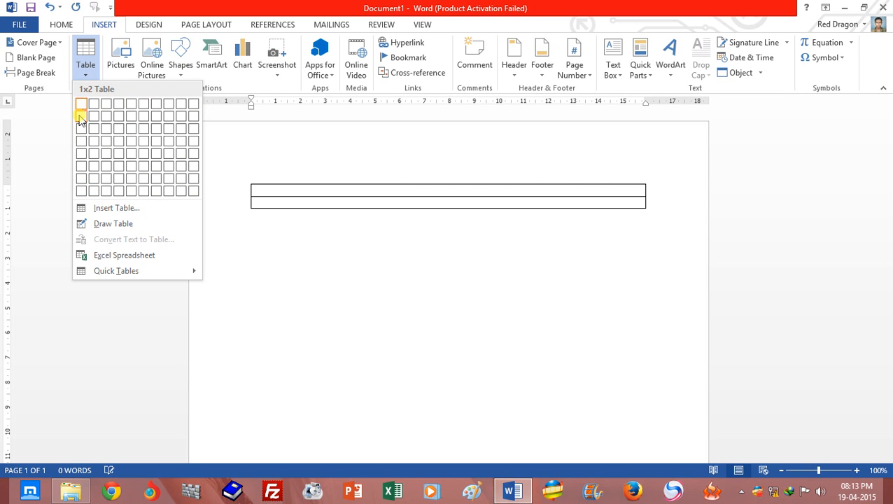
pyautogui.click(130, 155)
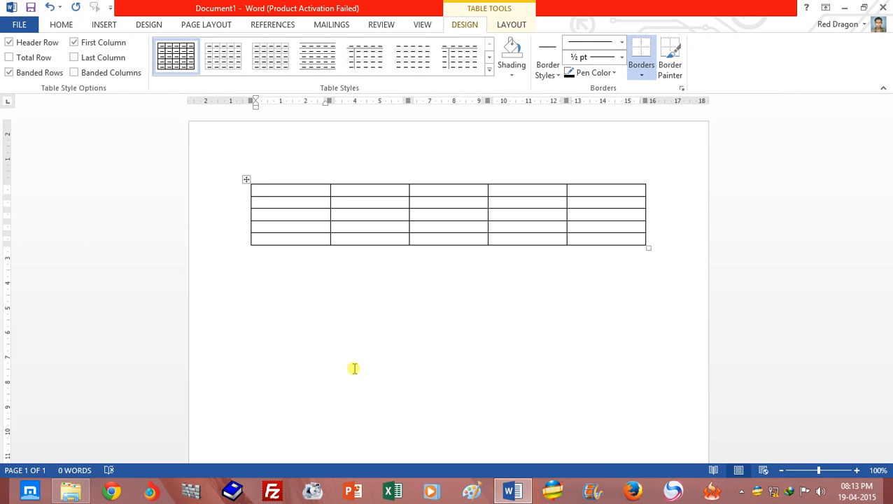
pyautogui.click(48, 8)
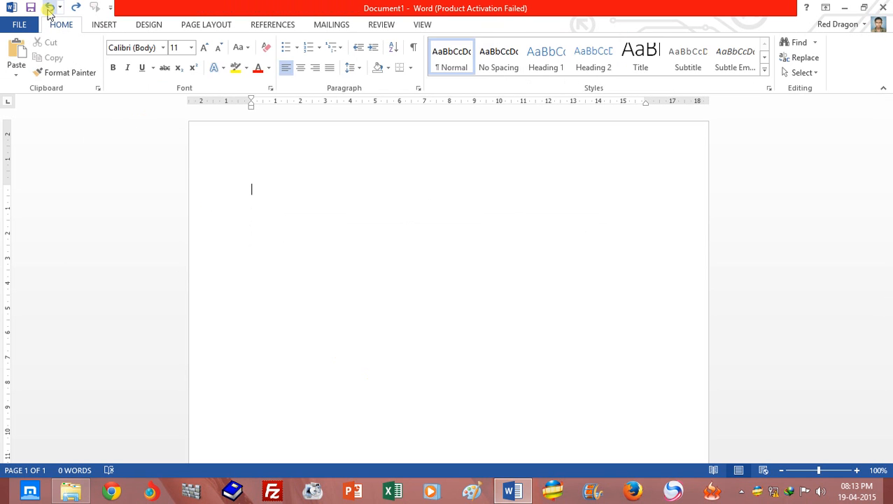
# Step: Insert a table of ten columns and eight rows on the empty page
pyautogui.click(102, 26)
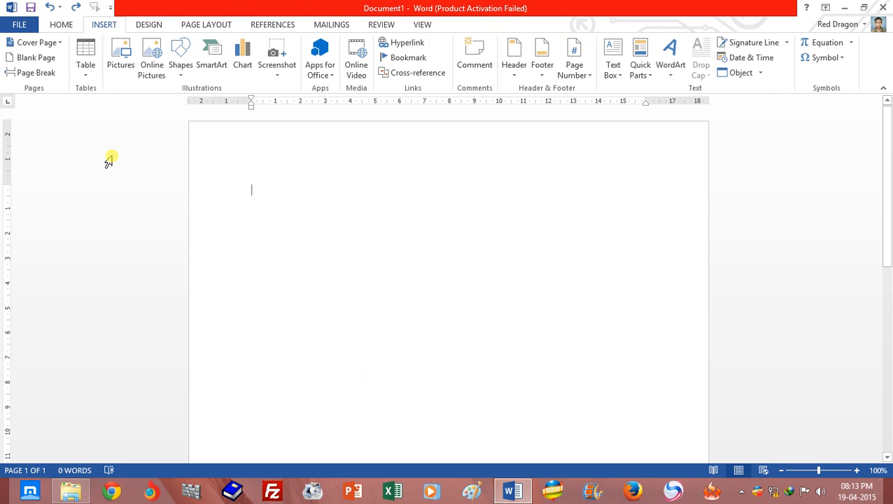
pyautogui.click(87, 74)
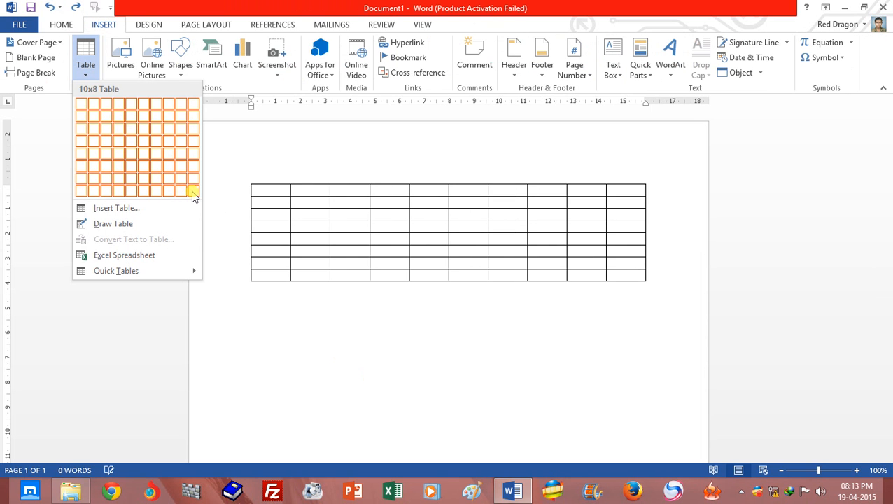
pyautogui.click(194, 197)
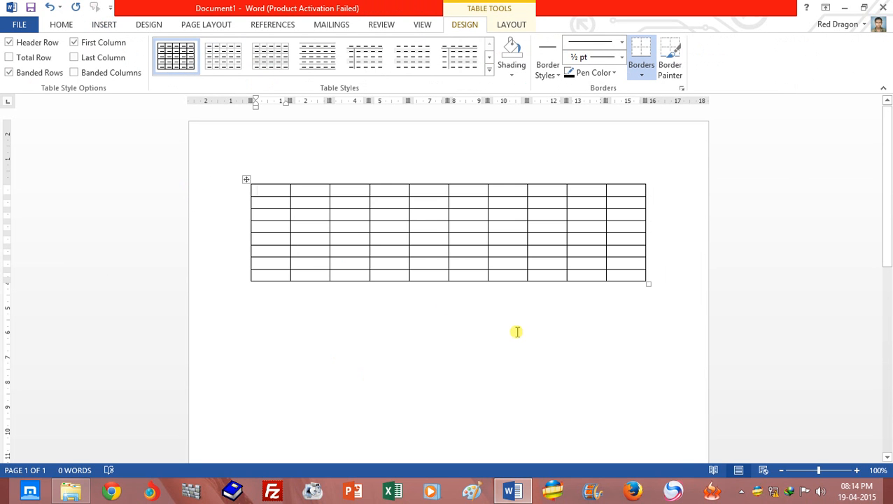
# Step: Delete the ten-by-eight table and insert a table of 15 columns and 20 rows in its place
pyautogui.click(245, 180)
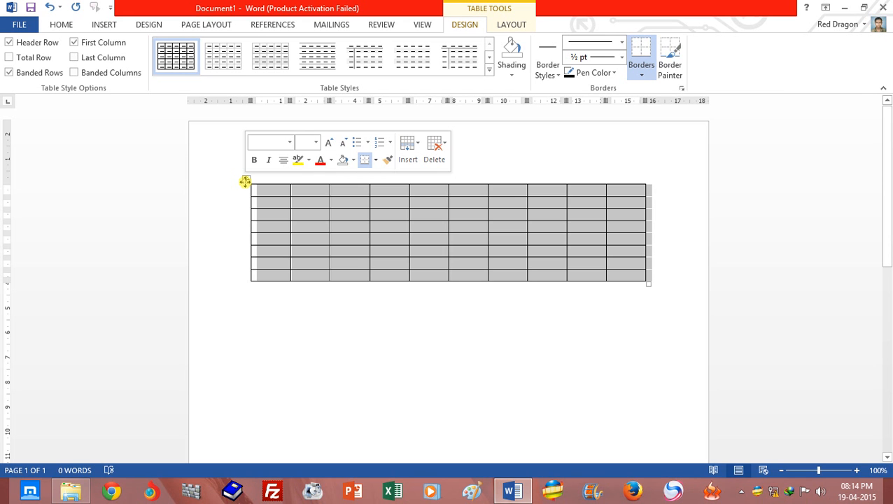
pyautogui.press('BackSpace')
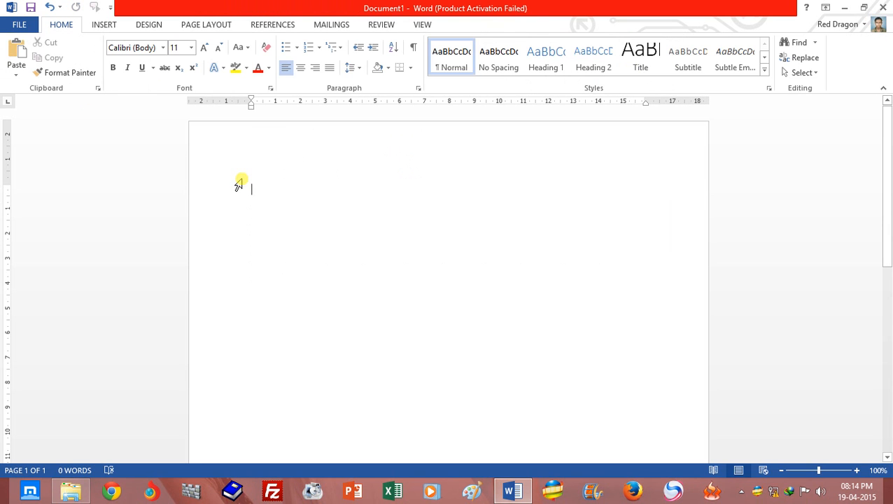
pyautogui.click(101, 27)
pyautogui.click(87, 70)
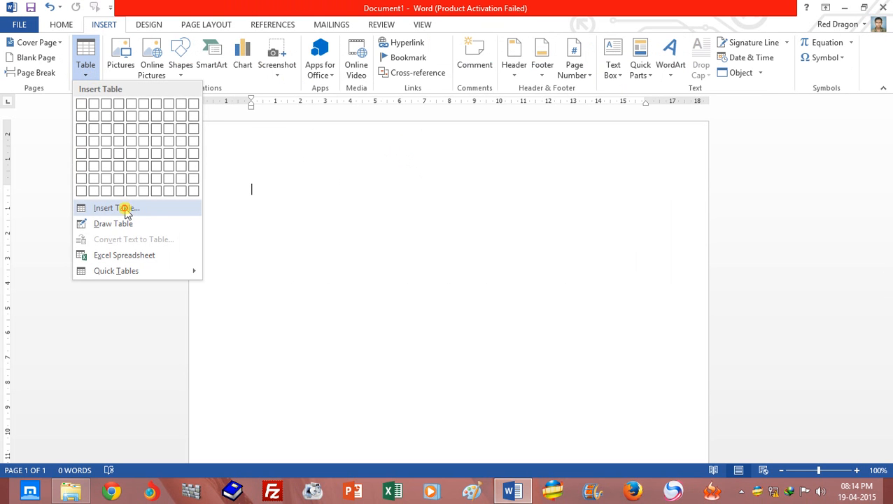
pyautogui.click(121, 209)
pyautogui.moveTo(428, 149); pyautogui.dragTo(402, 157)
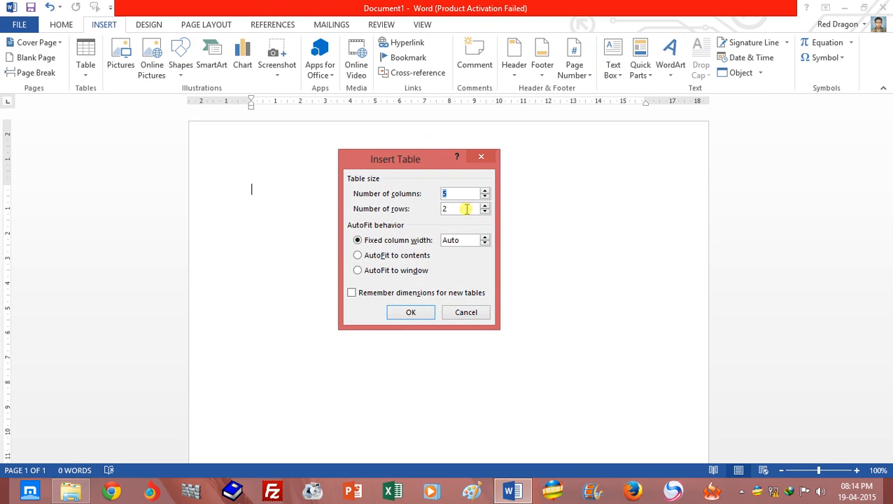
pyautogui.click(436, 194)
pyautogui.write('15')
pyautogui.press('Tab')
pyautogui.write('20')
pyautogui.click(411, 313)
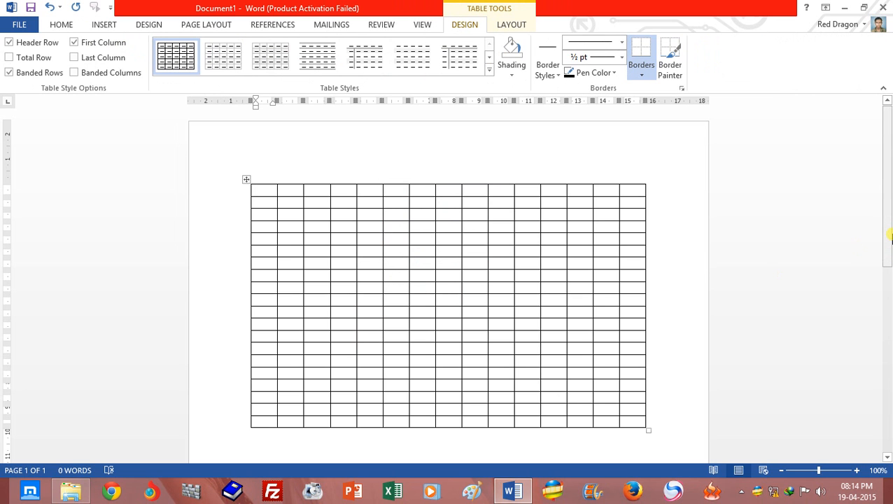
pyautogui.click(61, 25)
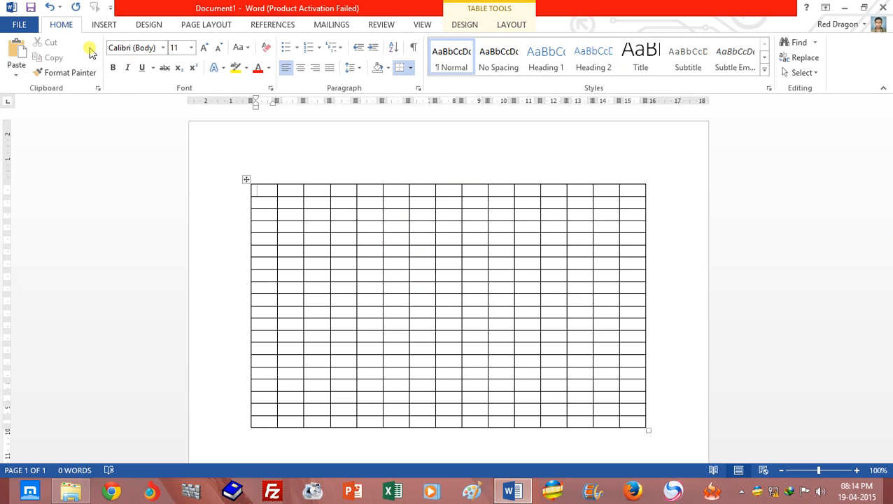
pyautogui.moveTo(889, 203)
pyautogui.mouseDown()
pyautogui.moveTo(887, 217)
pyautogui.moveTo(888, 202)
pyautogui.mouseUp()
pyautogui.click(99, 25)
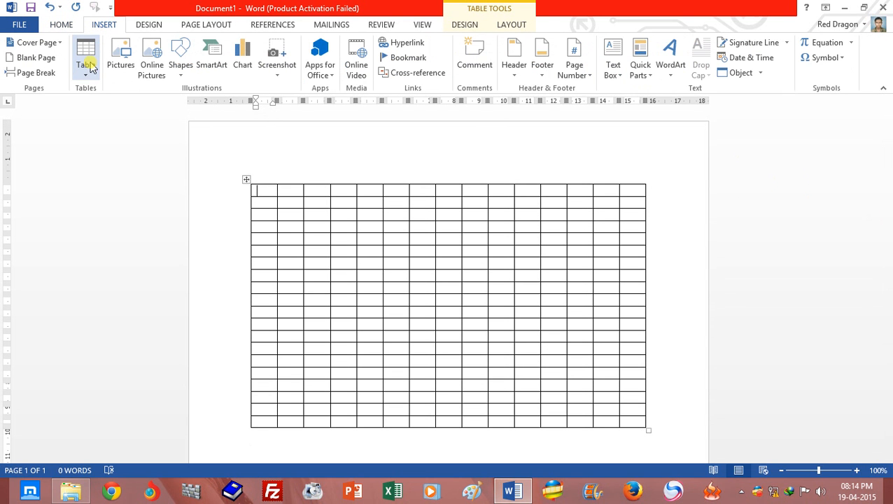
pyautogui.click(86, 64)
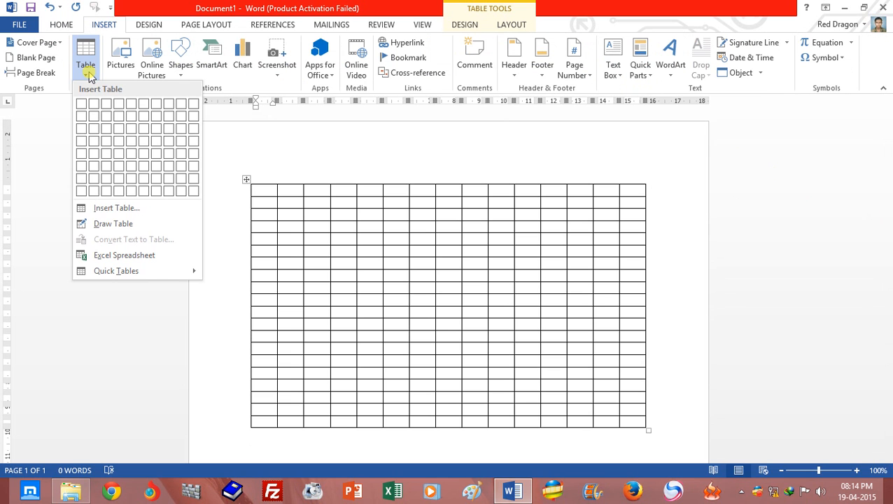
pyautogui.click(88, 74)
# Step: Add an extra row just above the table's last row and place the cursor below the table
pyautogui.moveTo(887, 151); pyautogui.dragTo(887, 163)
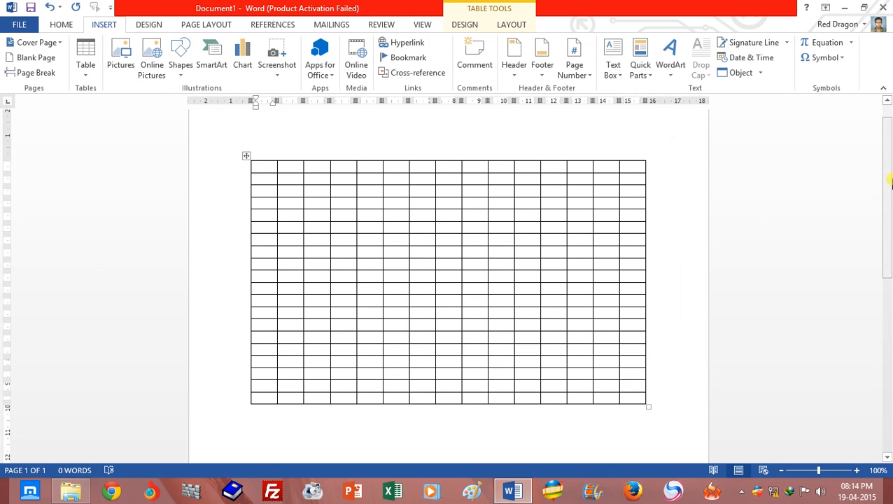
pyautogui.click(662, 381)
pyautogui.press('Return')
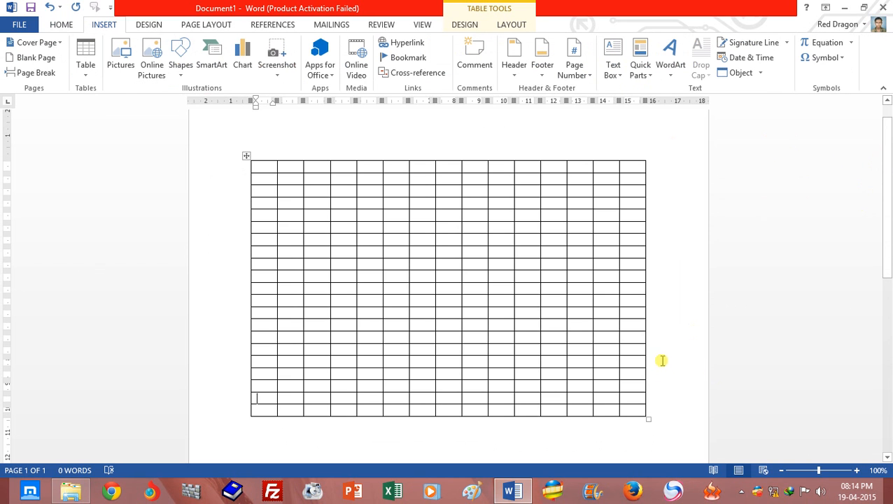
pyautogui.click(633, 443)
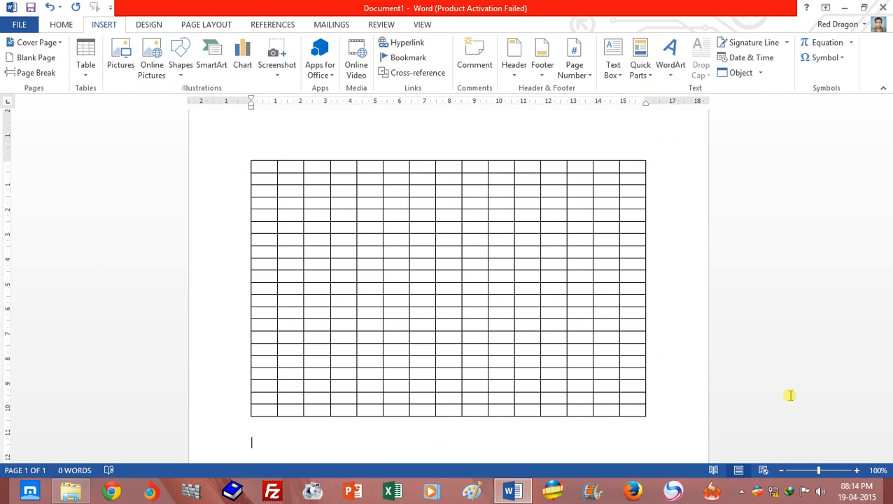
pyautogui.moveTo(889, 250); pyautogui.dragTo(887, 280)
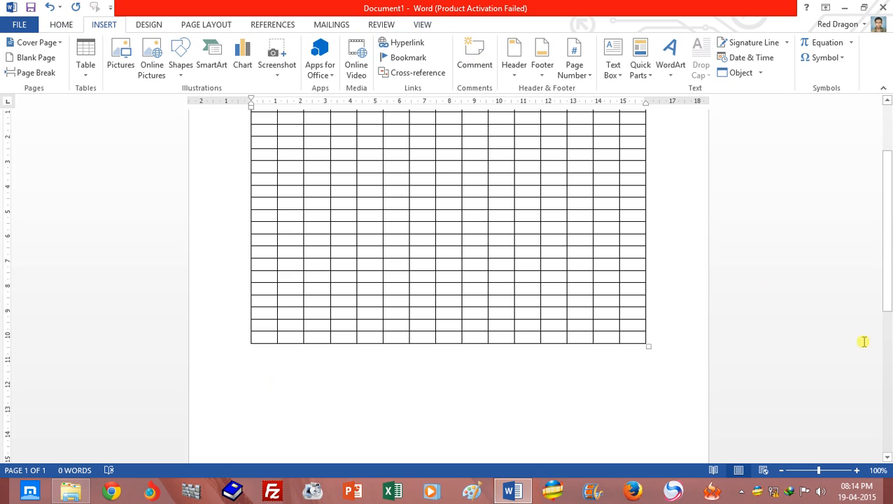
pyautogui.moveTo(888, 273); pyautogui.dragTo(888, 210)
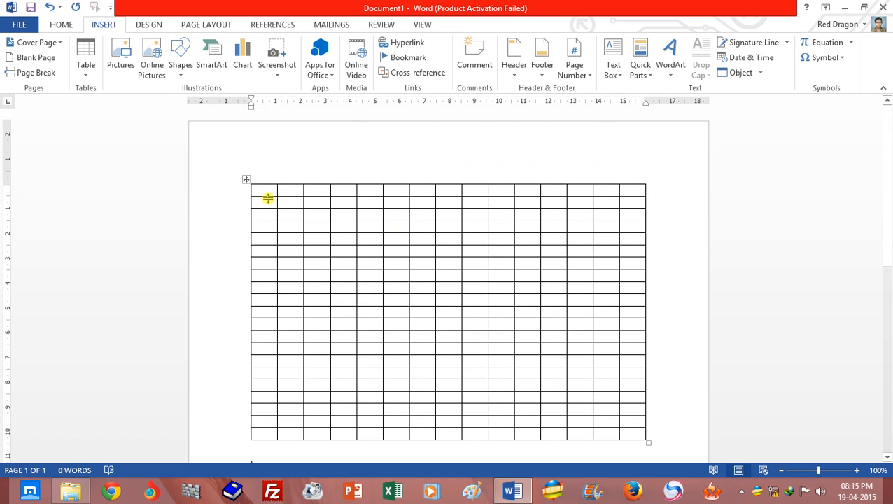
pyautogui.click(268, 199)
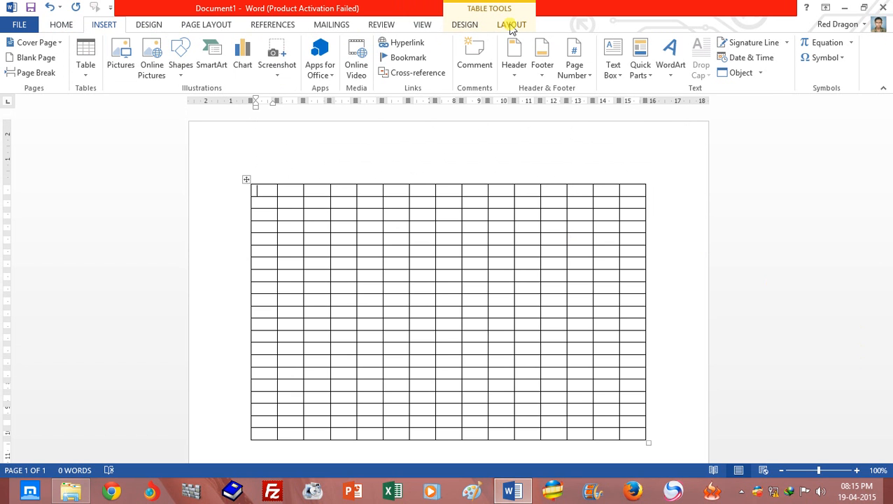
pyautogui.click(246, 180)
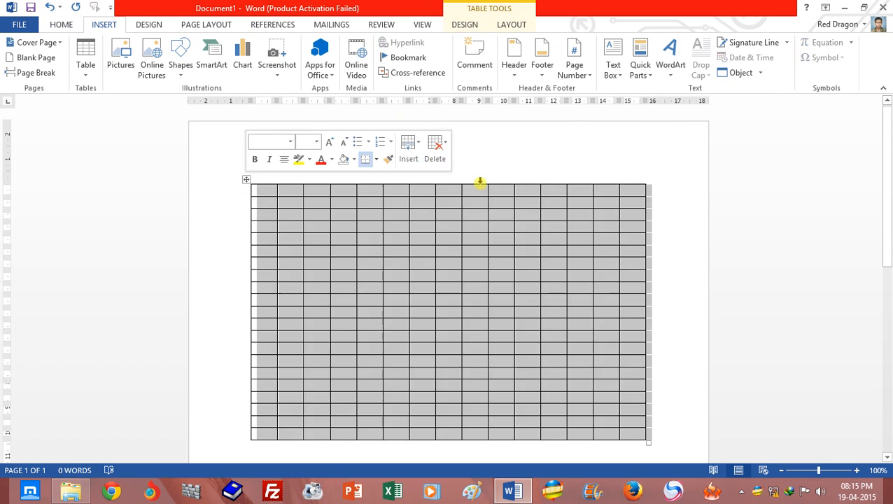
pyautogui.moveTo(891, 159); pyautogui.dragTo(884, 212)
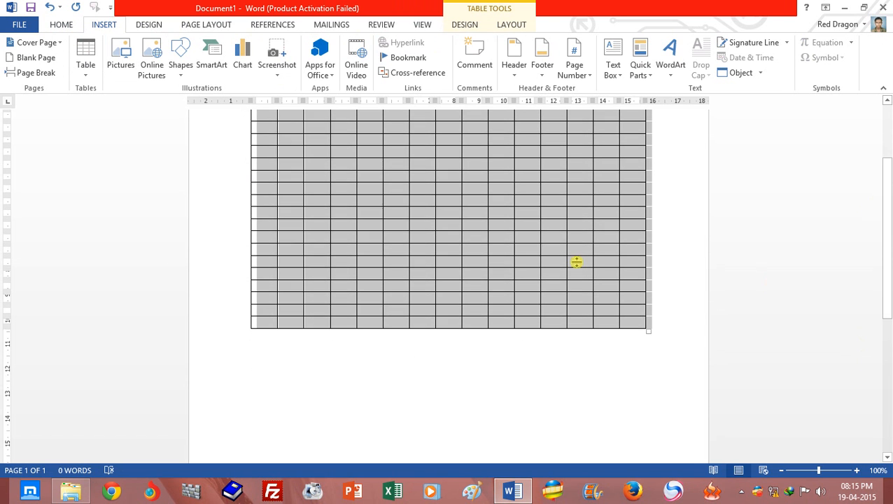
pyautogui.click(383, 380)
pyautogui.moveTo(886, 316); pyautogui.dragTo(886, 265)
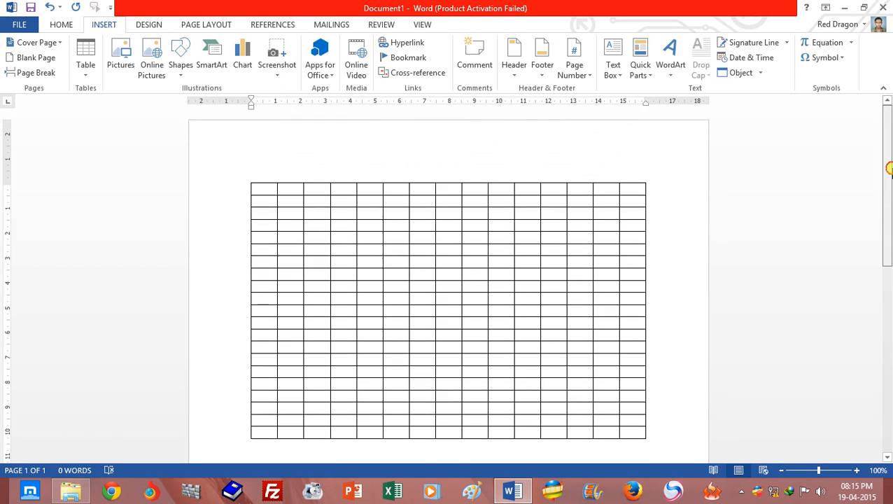
pyautogui.click(323, 240)
pyautogui.moveTo(237, 195)
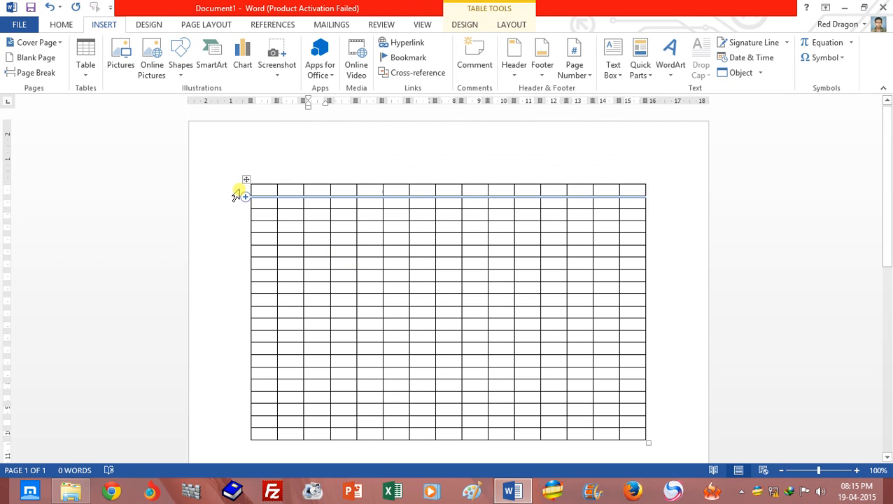
# Step: Examine the design and layout options available for the table, both with it fully selected and with the cursor in a cell
pyautogui.click(247, 180)
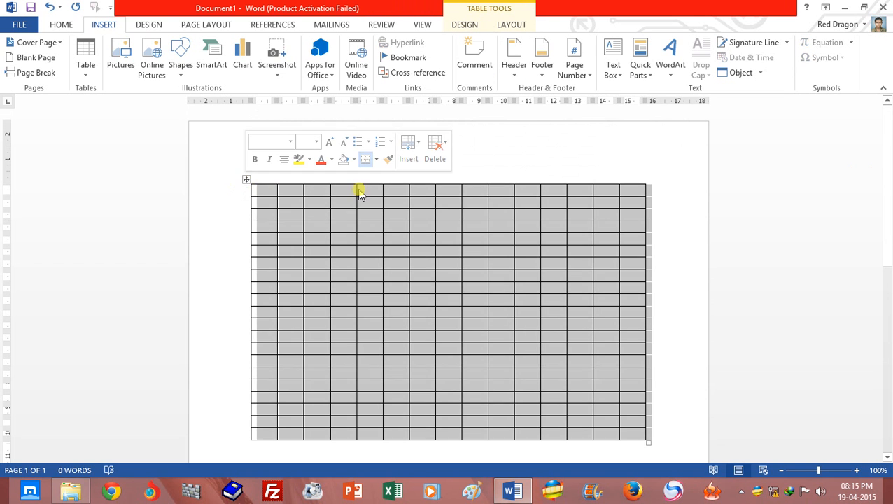
pyautogui.click(465, 26)
pyautogui.click(494, 28)
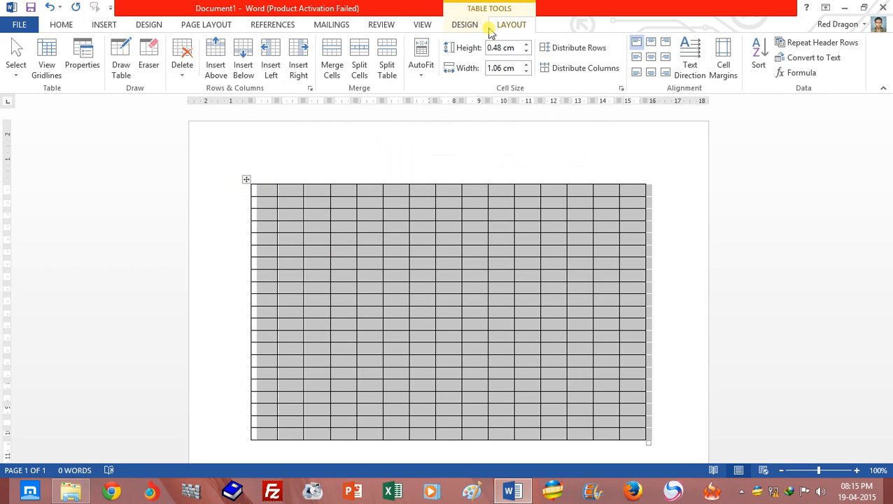
pyautogui.click(463, 26)
pyautogui.click(510, 26)
pyautogui.click(462, 27)
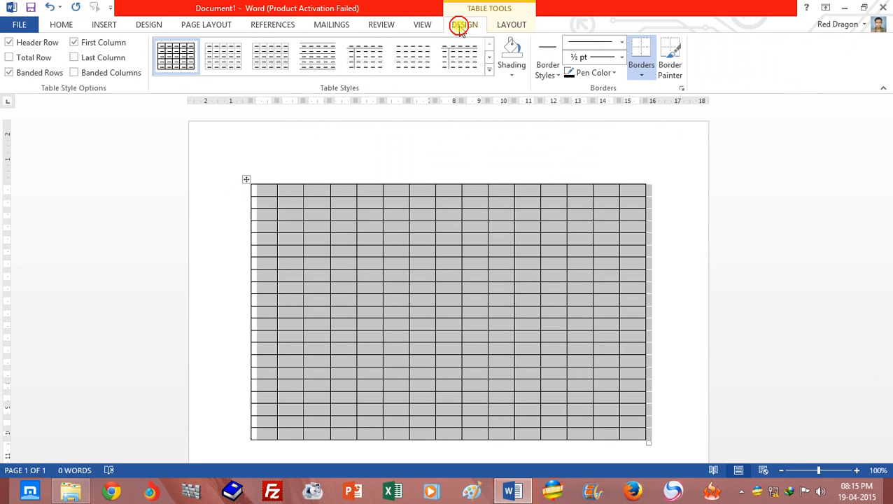
pyautogui.moveTo(889, 181)
pyautogui.mouseDown()
pyautogui.moveTo(884, 255)
pyautogui.moveTo(891, 184)
pyautogui.mouseUp()
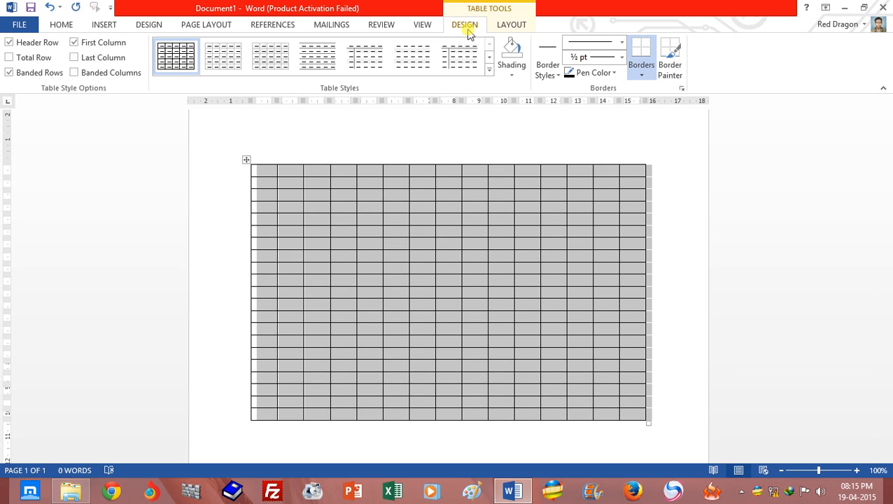
pyautogui.click(510, 29)
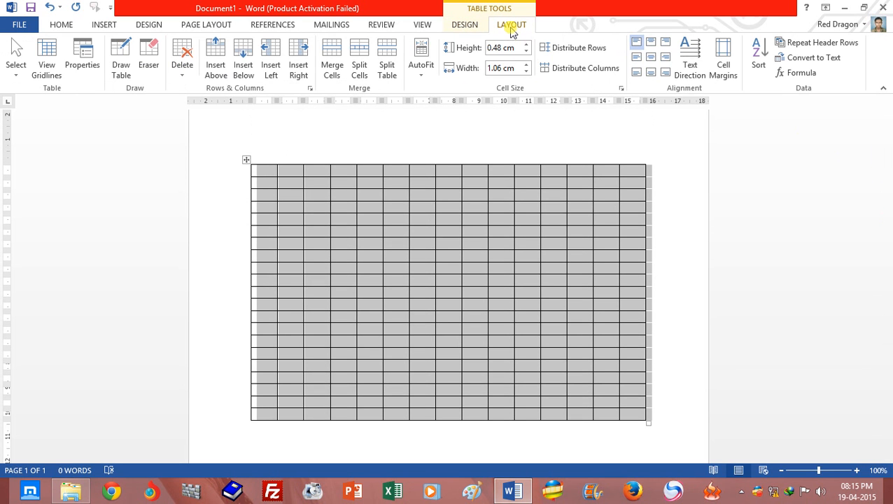
pyautogui.click(462, 29)
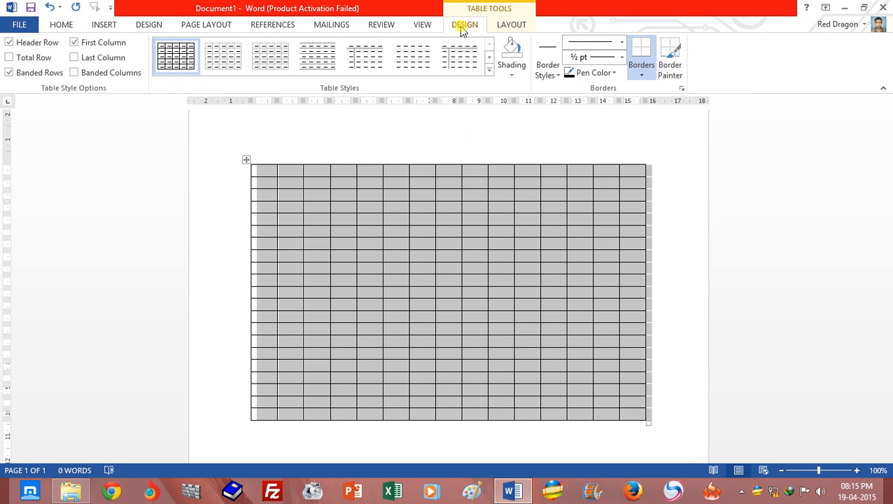
pyautogui.click(390, 271)
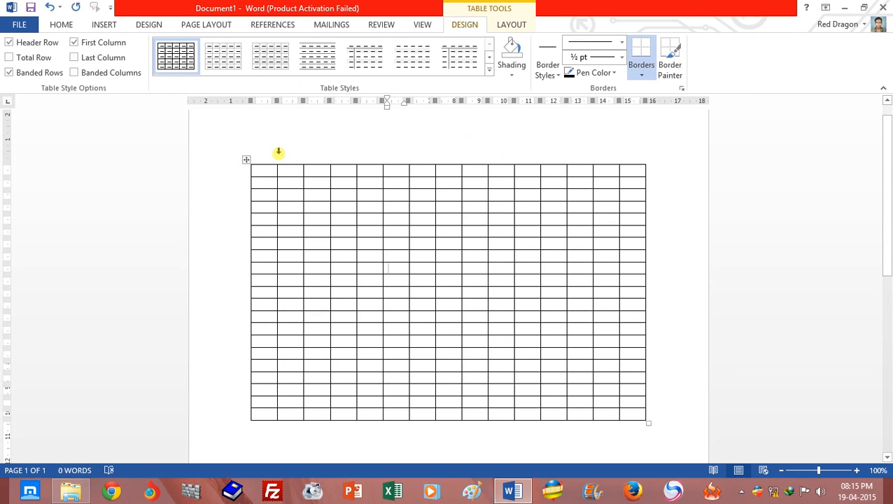
pyautogui.click(504, 26)
pyautogui.click(469, 26)
pyautogui.click(337, 219)
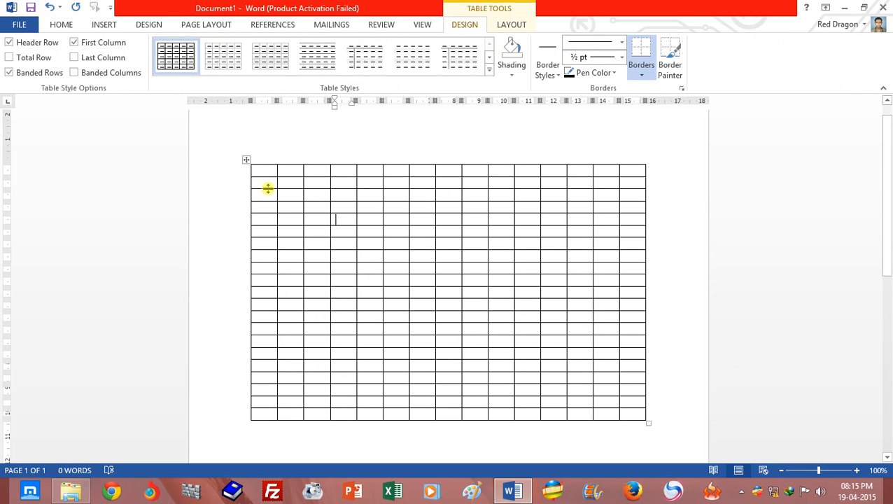
# Step: Delete the entire table, leaving an empty page
pyautogui.click(247, 161)
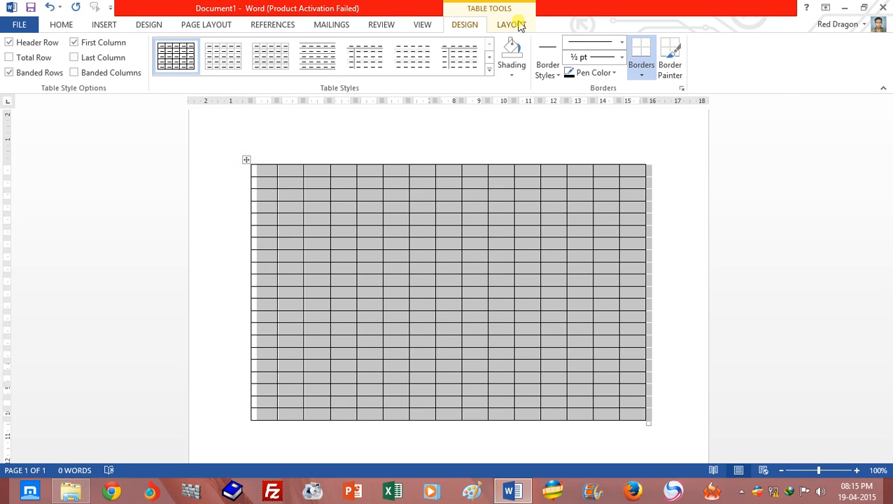
pyautogui.click(63, 25)
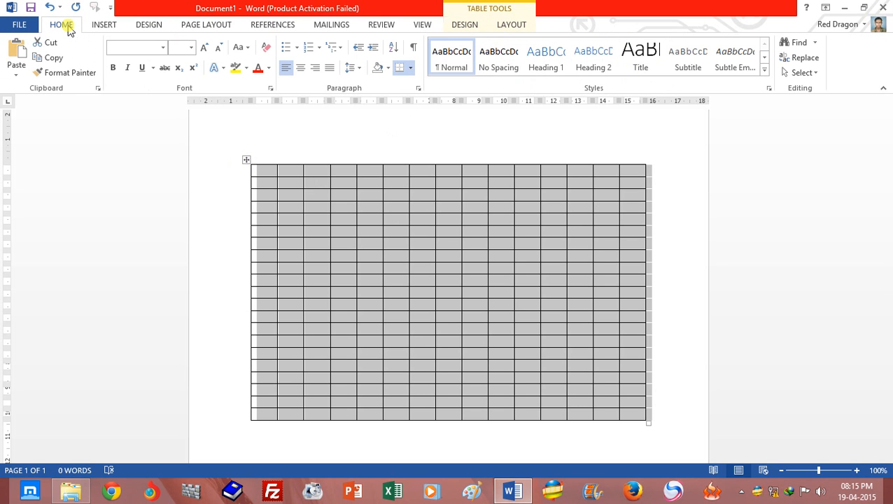
pyautogui.click(537, 284)
pyautogui.click(247, 160)
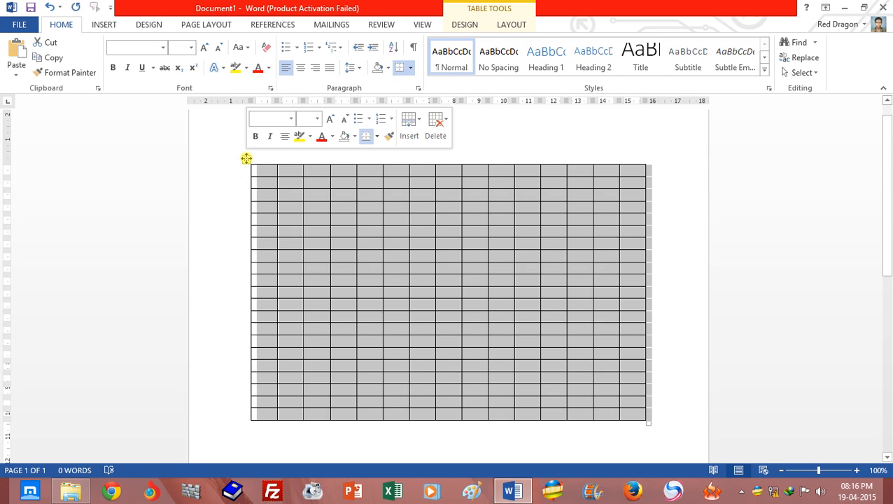
pyautogui.press('BackSpace')
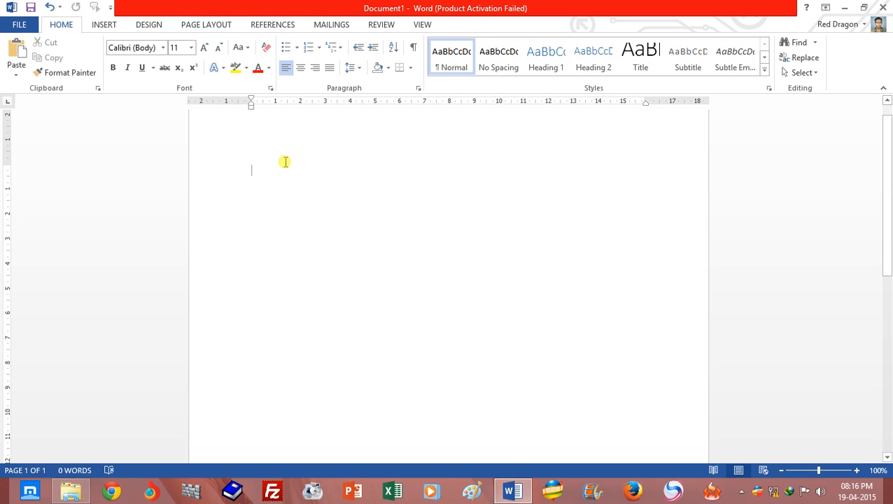
# Step: Enter the heading "Mark Sheet" on the empty page
pyautogui.write('M')
pyautogui.write('ar')
pyautogui.write('k')
pyautogui.press('BackSpace')
pyautogui.write('k')
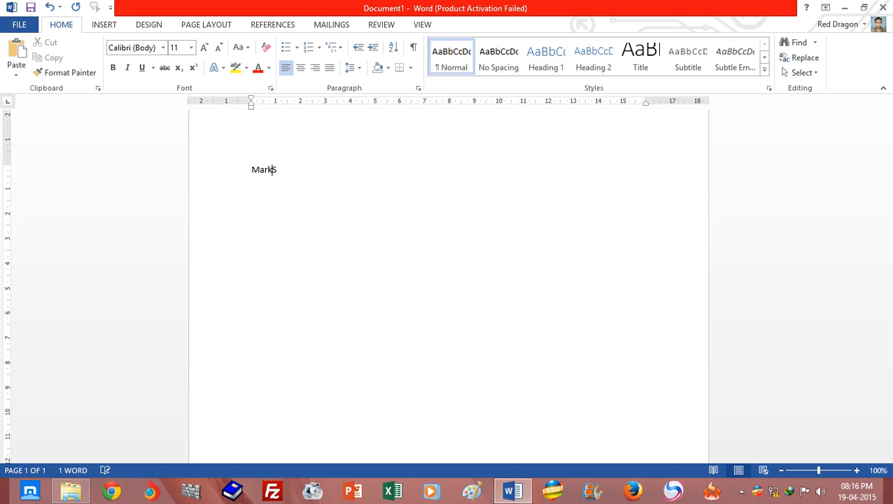
pyautogui.write('Se')
pyautogui.write('heet')
# Step: Centre the "Mark Sheet" heading and start a new line below it
pyautogui.click(225, 172)
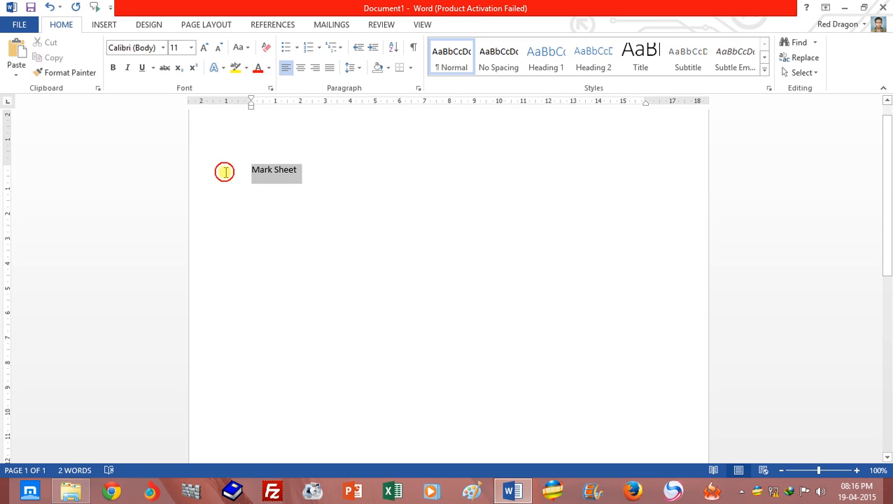
pyautogui.click(300, 67)
pyautogui.click(488, 168)
pyautogui.press('Return')
# Step: Set the "Mark Sheet" heading's font size to 36 and return the cursor to the line below
pyautogui.moveTo(492, 170); pyautogui.dragTo(419, 169)
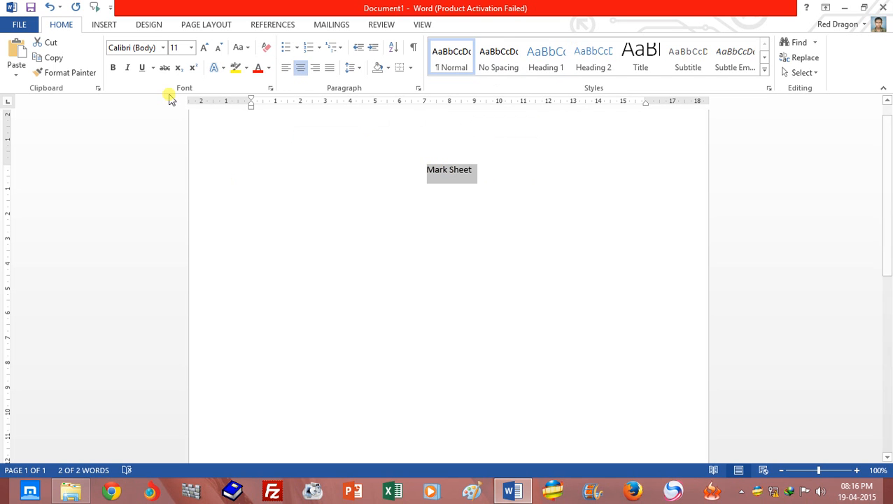
pyautogui.click(191, 48)
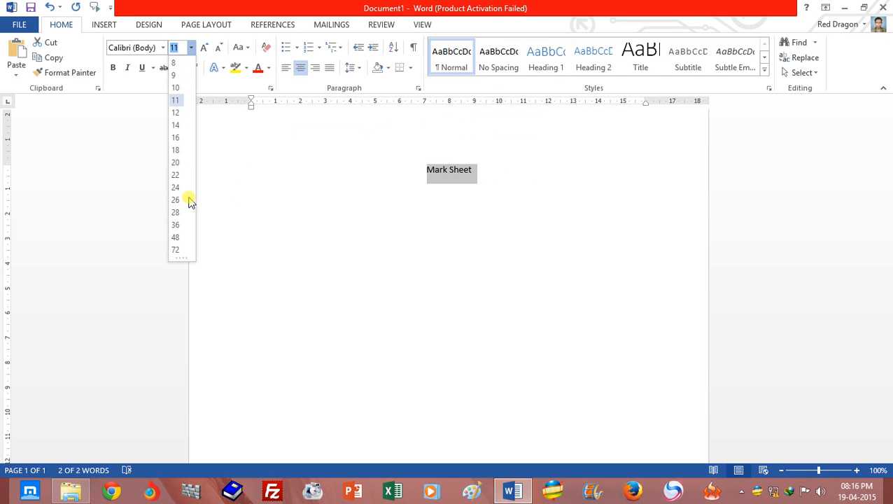
pyautogui.click(176, 224)
pyautogui.click(468, 232)
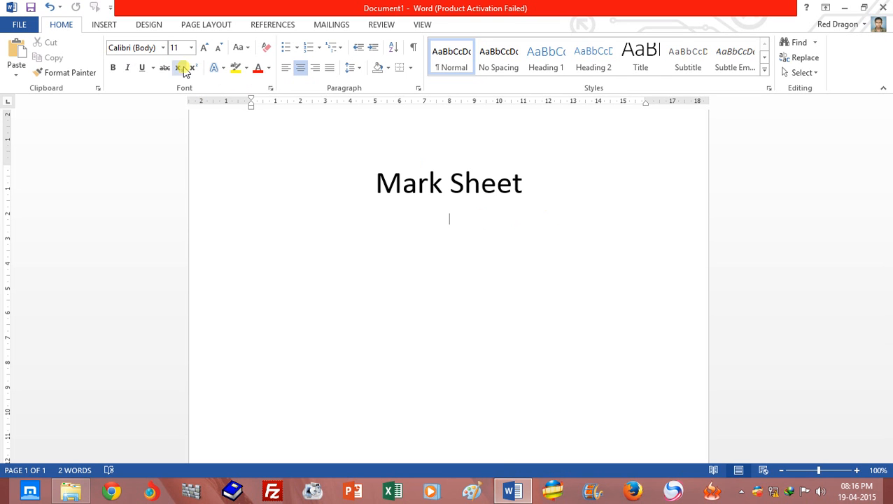
# Step: Insert a table with 7 columns and 6 rows below the "Mark Sheet" heading
pyautogui.click(111, 25)
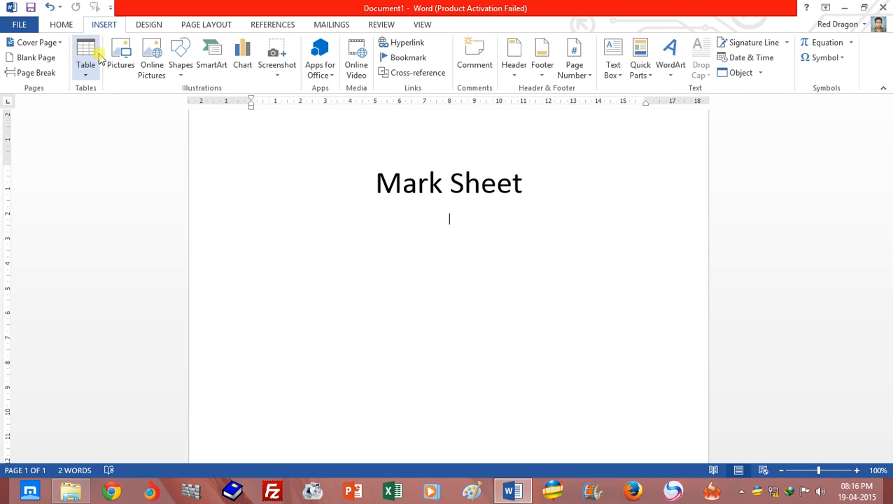
pyautogui.click(95, 76)
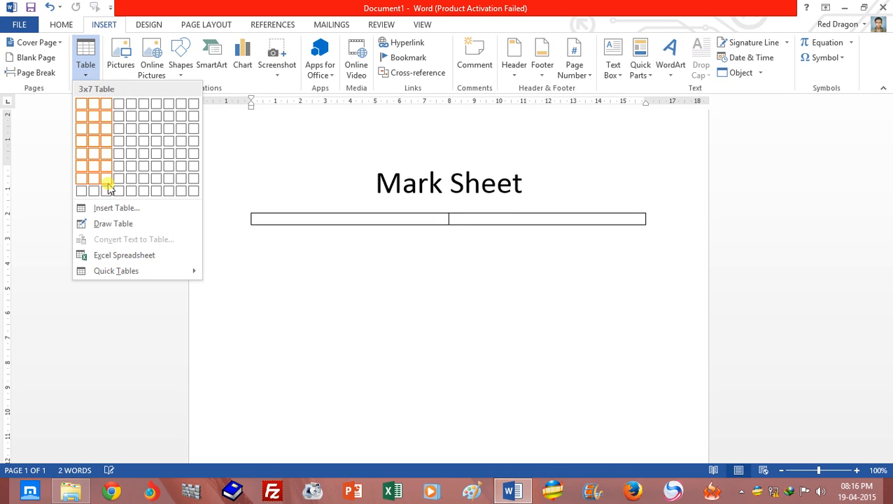
pyautogui.click(124, 208)
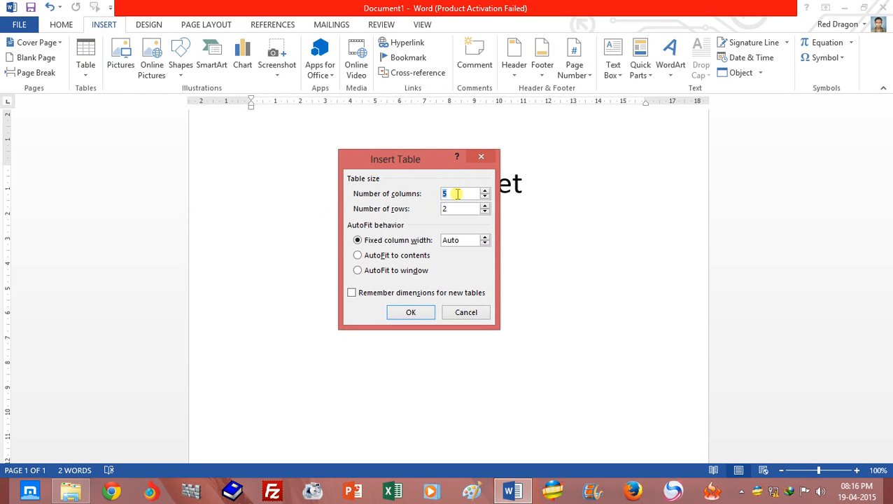
pyautogui.write('7')
pyautogui.doubleClick(455, 208)
pyautogui.write('6')
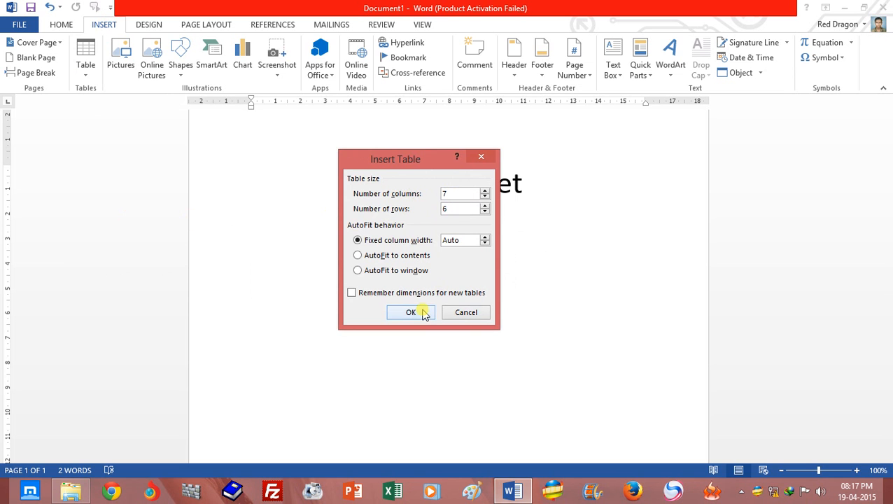
pyautogui.click(421, 313)
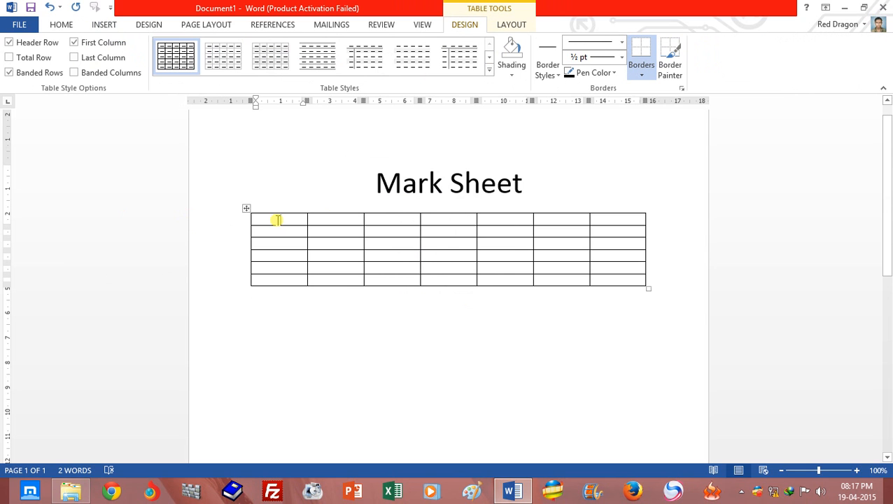
# Step: Set the font size of the whole table to 18
pyautogui.click(246, 208)
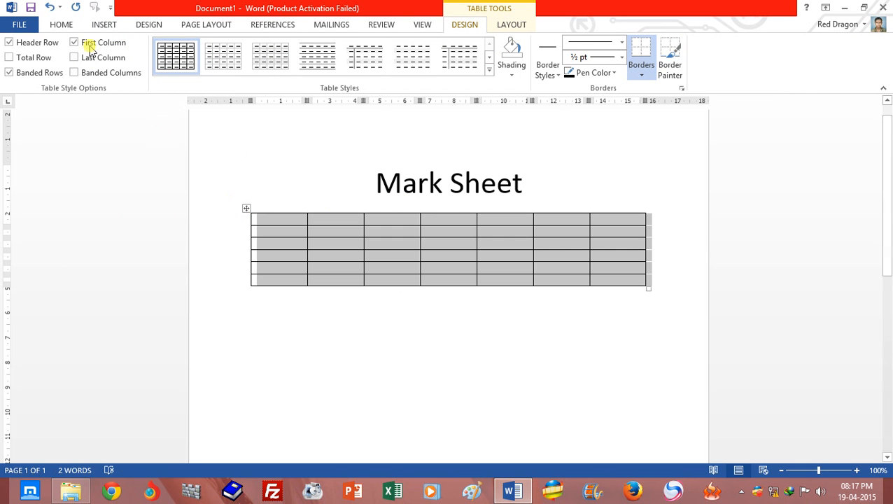
pyautogui.click(62, 24)
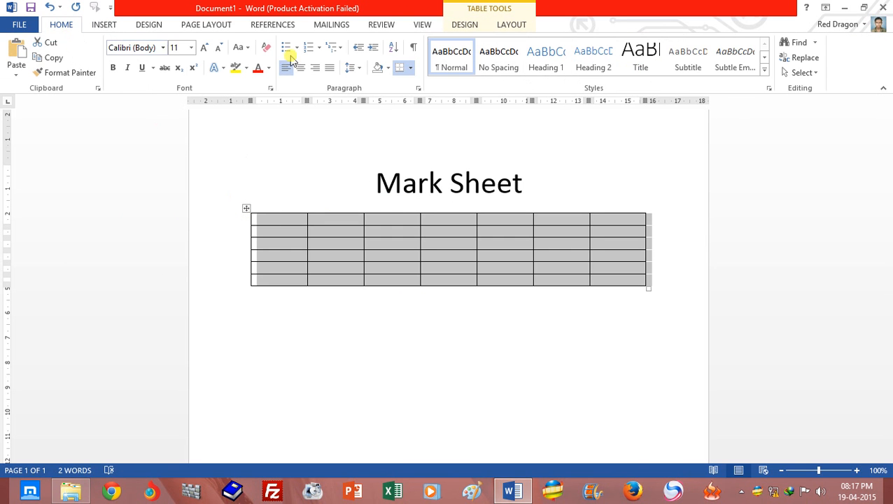
pyautogui.click(205, 47)
pyautogui.click(205, 48)
pyautogui.click(205, 48)
pyautogui.click(205, 48)
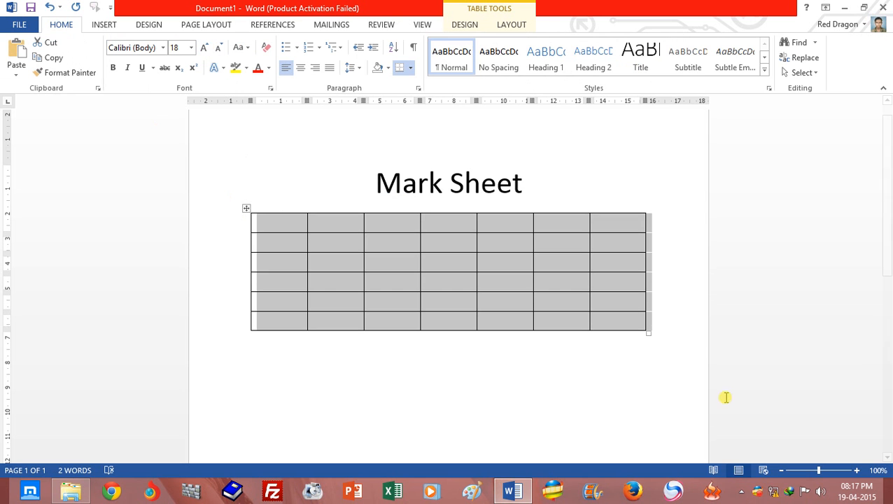
# Step: Centre the contents of all table cells and place the cursor in the first cell
pyautogui.click(857, 470)
pyautogui.click(858, 470)
pyautogui.click(858, 471)
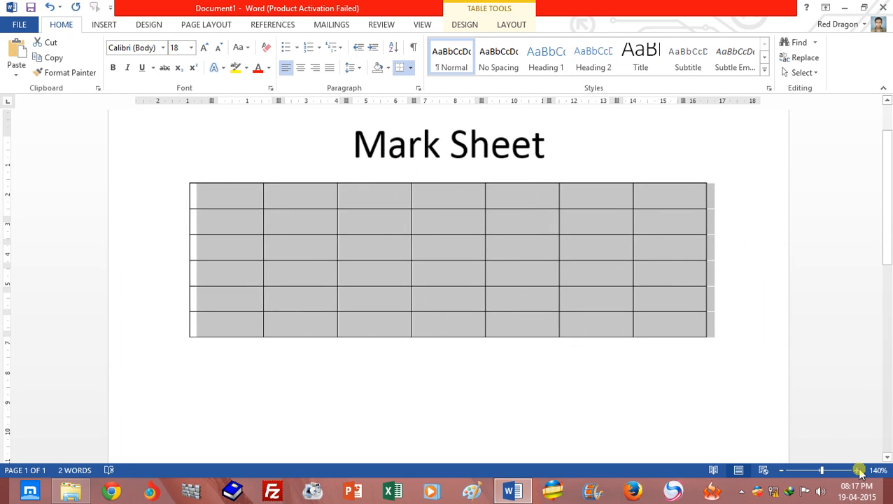
pyautogui.click(857, 470)
pyautogui.click(858, 470)
pyautogui.click(858, 470)
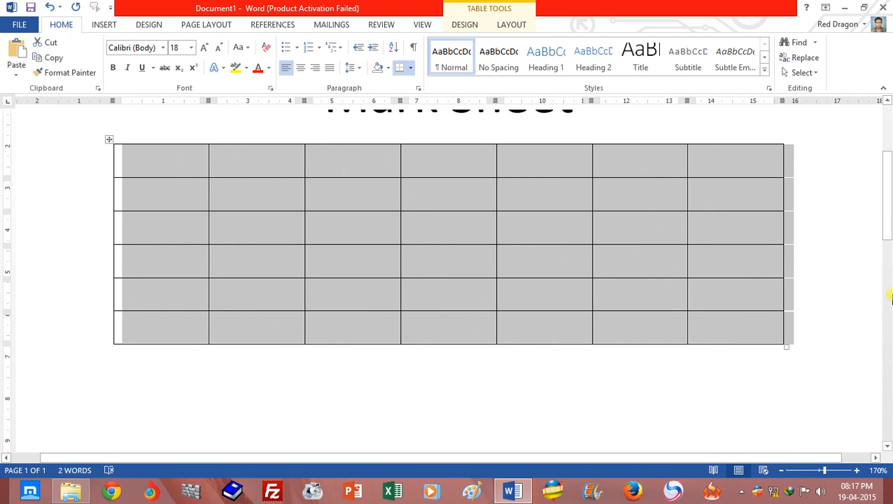
pyautogui.scroll(2, 840, 364)
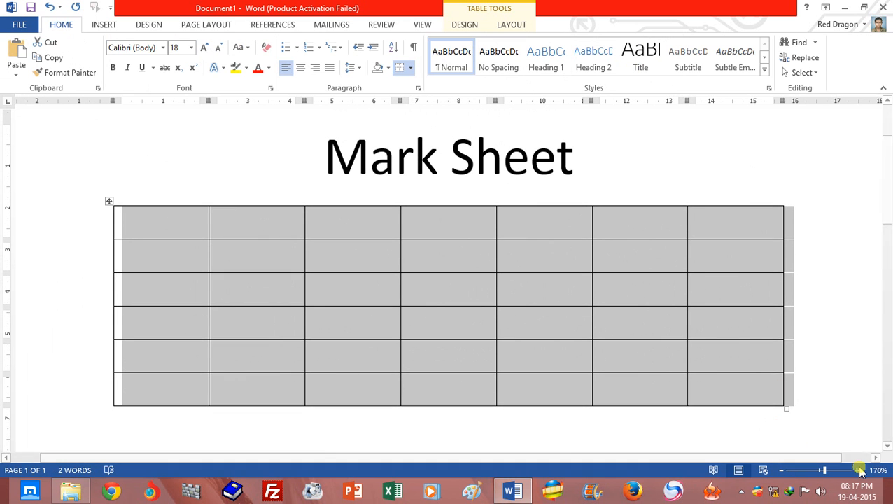
pyautogui.click(859, 470)
pyautogui.click(164, 221)
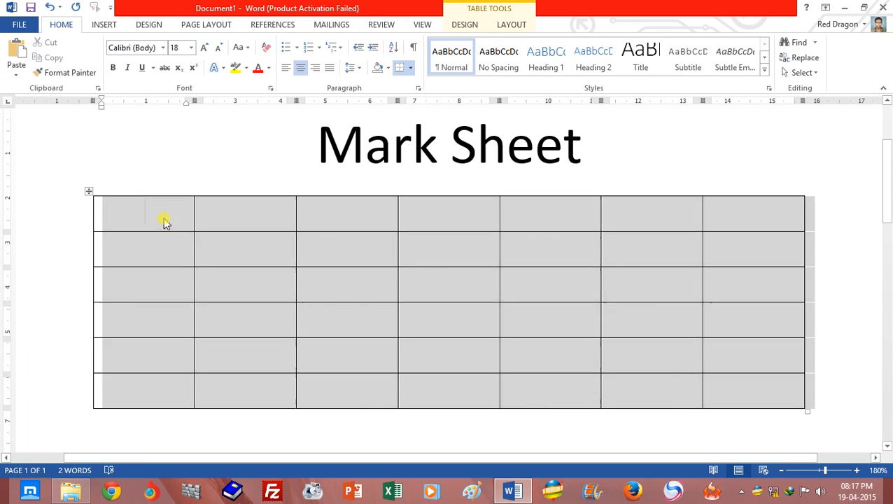
pyautogui.write('N')
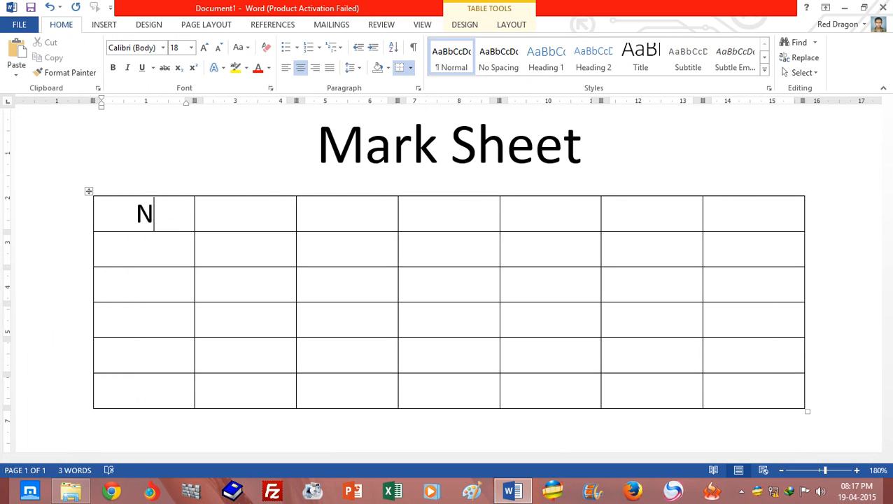
pyautogui.write('ame')
pyautogui.press('BackSpace')
pyautogui.press('BackSpace')
pyautogui.press('BackSpace')
pyautogui.press('BackSpace')
# Step: Enter the column headings Roll, Name, Ben, Eng and Math in the first five cells of the table's first row
pyautogui.write('Roll ')
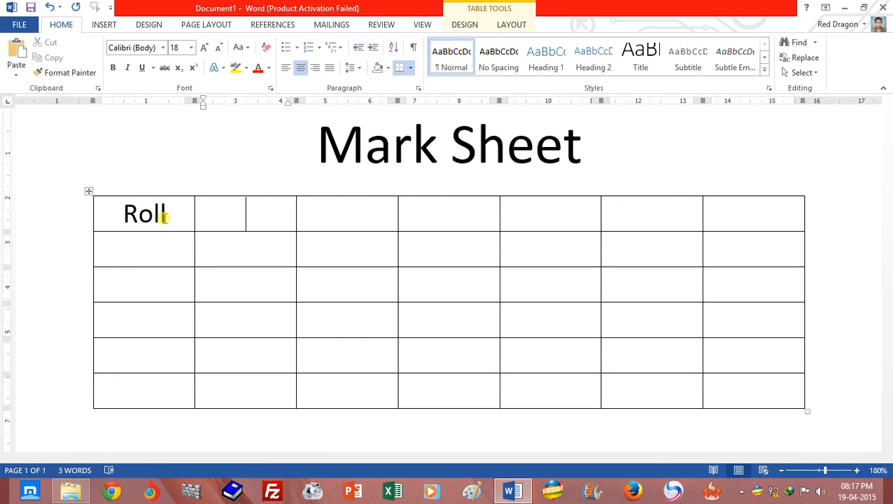
pyautogui.write('Name')
pyautogui.press('Tab')
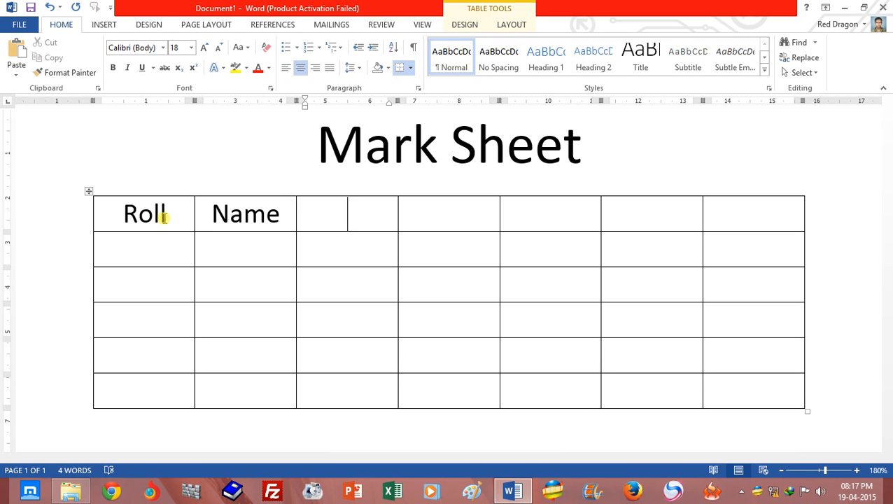
pyautogui.write('Ben')
pyautogui.press('Tab')
pyautogui.write('Eng')
pyautogui.press('Tab')
pyautogui.write('M')
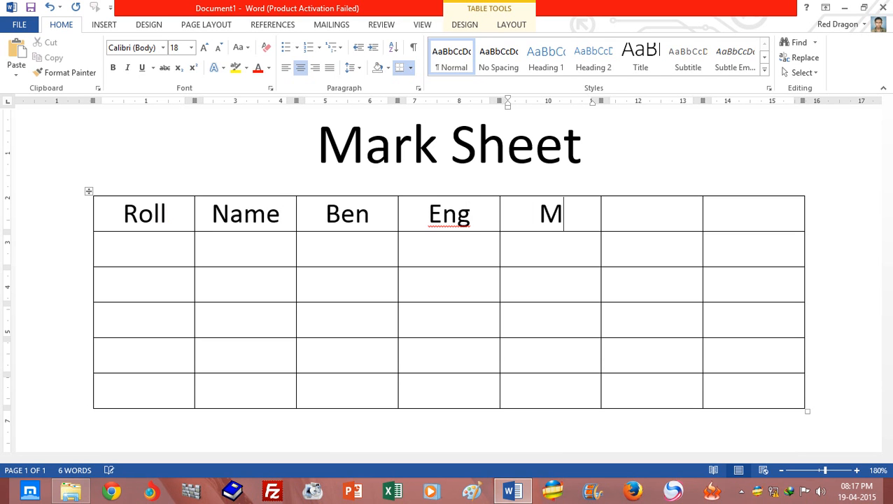
pyautogui.write('ath')
# Step: Enter the column headings Total and Avg in the last two cells of the first row
pyautogui.press('Tab')
pyautogui.write('Tao')
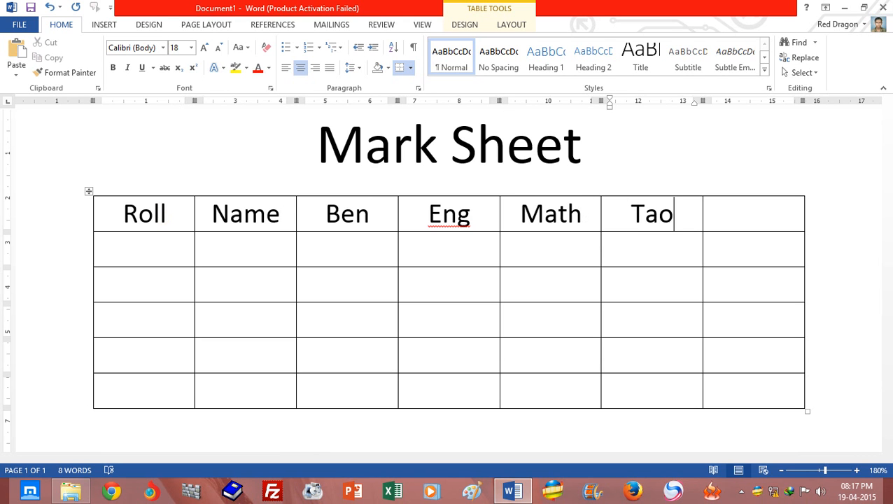
pyautogui.press('BackSpace')
pyautogui.press('BackSpace')
pyautogui.write('otal')
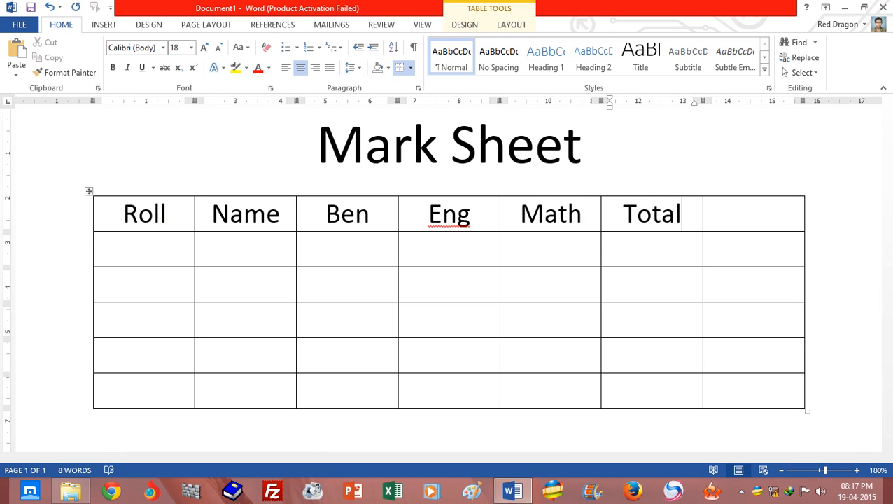
pyautogui.press('Tab')
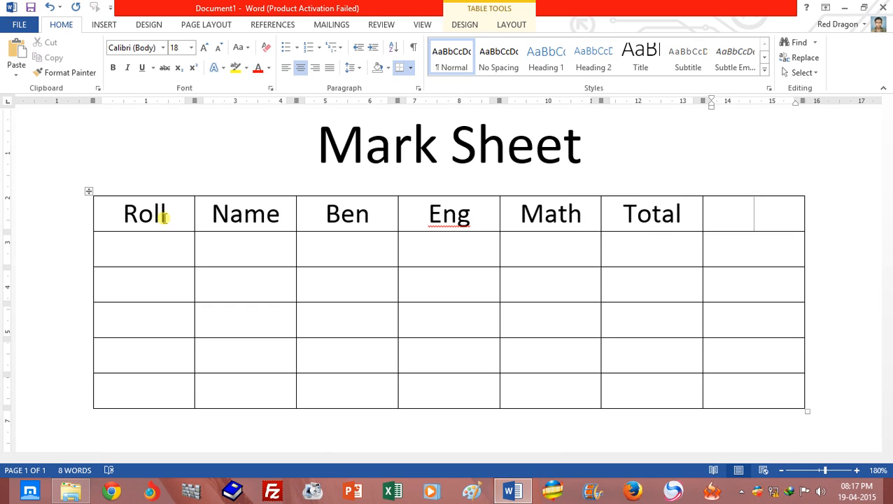
pyautogui.write('Avg')
# Step: Enter 1 in the first cell below the Roll heading
pyautogui.click(149, 248)
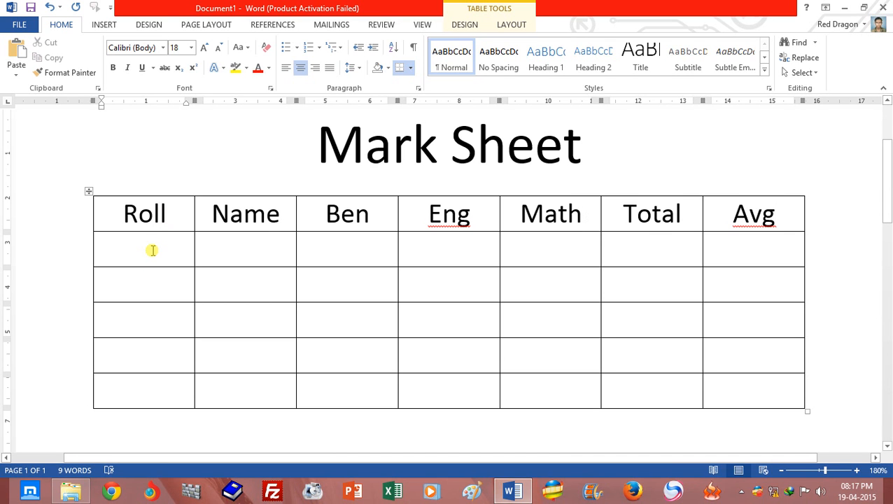
pyautogui.write('1')
pyautogui.press('Down')
pyautogui.click(152, 248)
pyautogui.moveTo(133, 250); pyautogui.dragTo(490, 245)
pyautogui.click(425, 295)
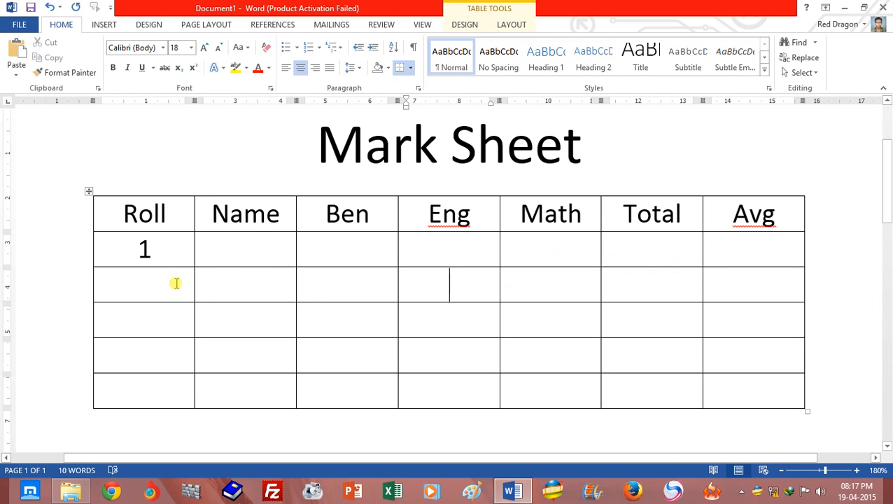
pyautogui.moveTo(141, 247); pyautogui.dragTo(145, 378)
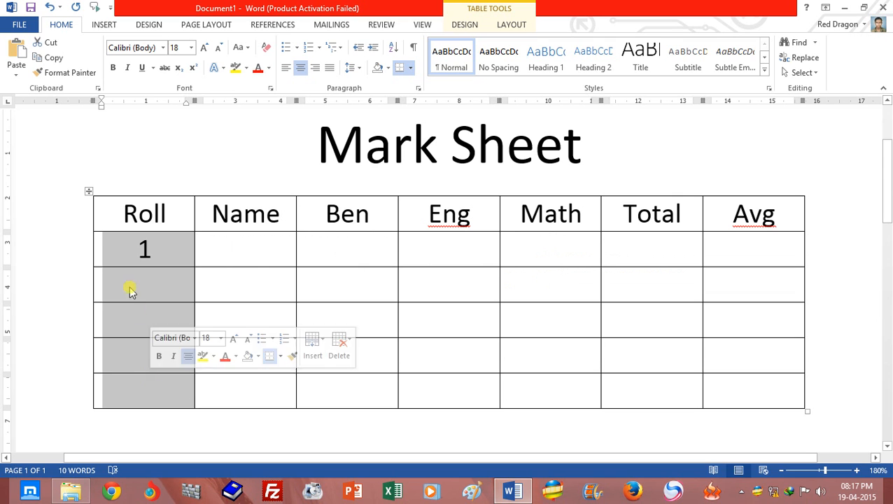
pyautogui.click(136, 253)
pyautogui.moveTo(137, 250); pyautogui.dragTo(642, 243)
pyautogui.click(400, 252)
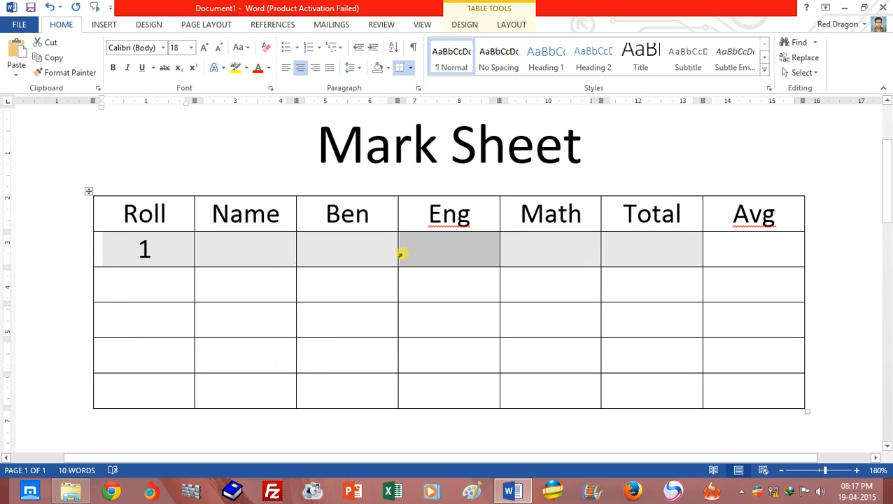
pyautogui.click(186, 284)
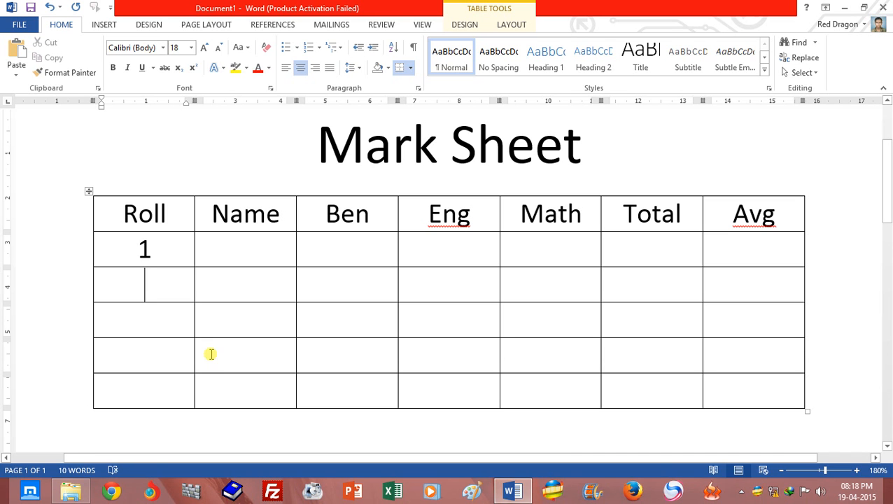
pyautogui.click(135, 246)
pyautogui.moveTo(136, 247); pyautogui.dragTo(149, 246)
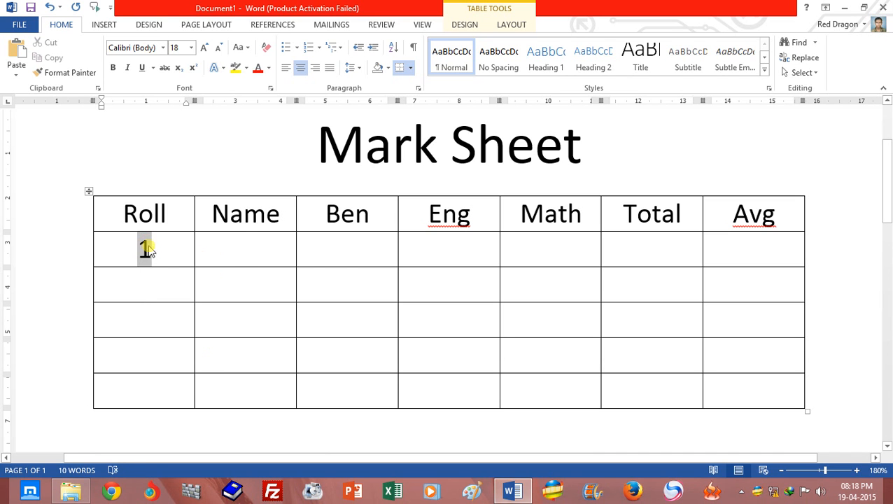
pyautogui.click(126, 283)
# Step: Complete the row for roll 1 with the student's name and the marks 45 for Ben, 78 for Eng and 60 for Math
pyautogui.click(234, 247)
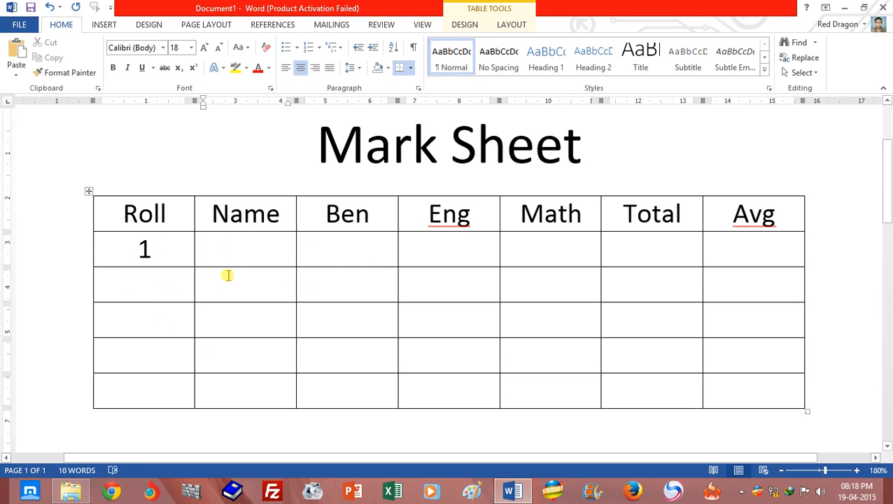
pyautogui.write('Akash')
pyautogui.press('Tab')
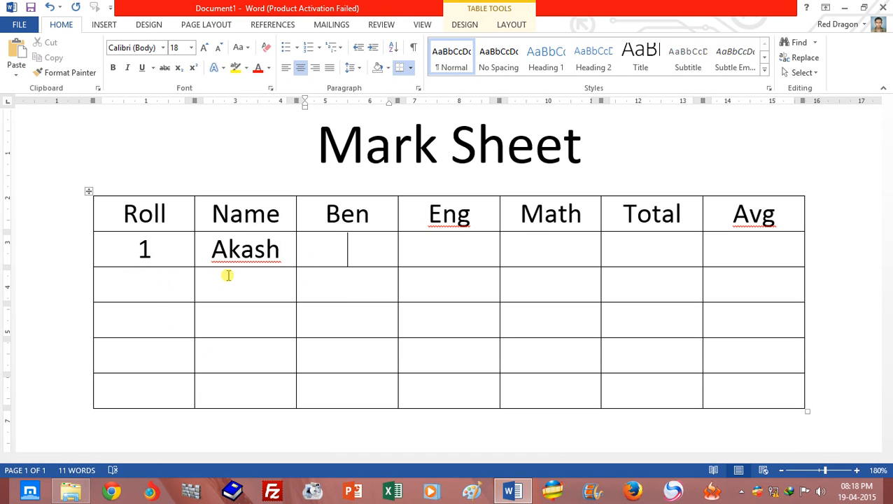
pyautogui.write('45')
pyautogui.press('Tab')
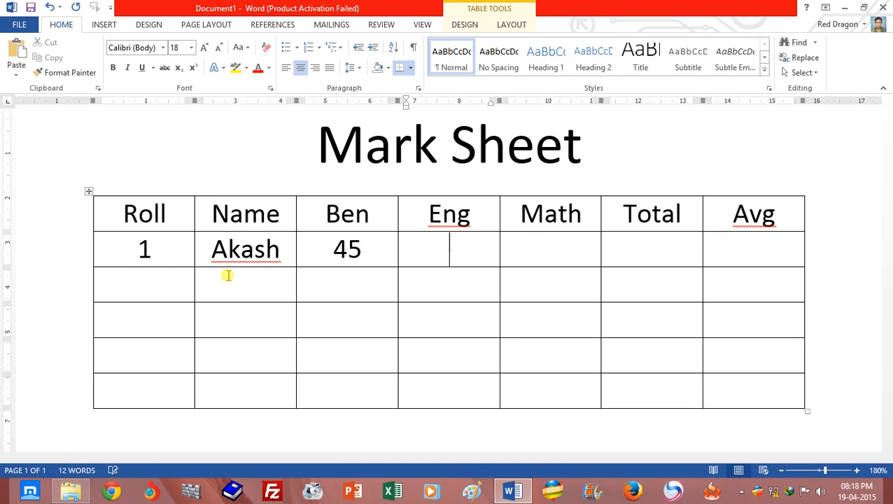
pyautogui.write('78')
pyautogui.press('Tab')
pyautogui.write('60')
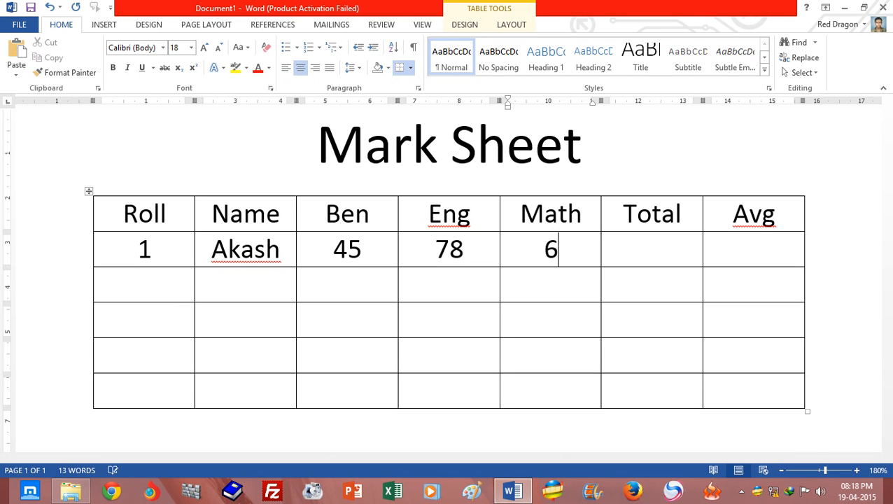
# Step: Calculate the Total cell of the roll 1 row with a formula field containing =45+78+60
pyautogui.press('Tab')
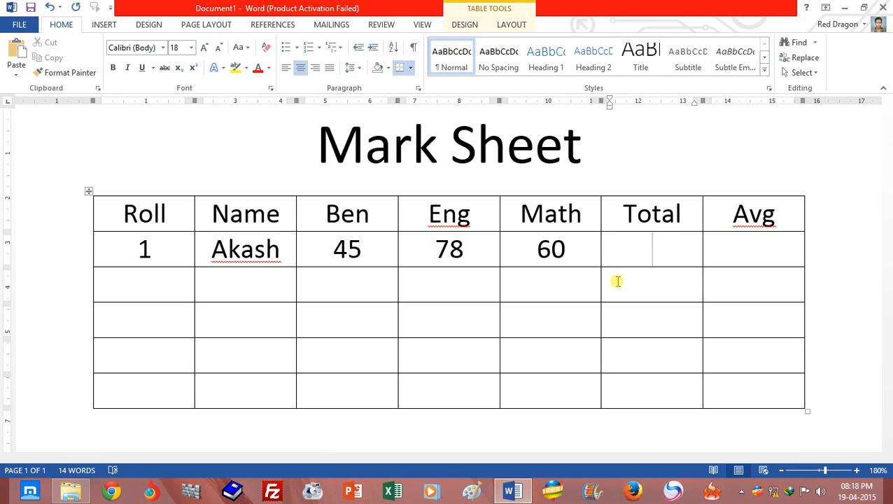
pyautogui.hotkey('ctrl', 'F9')
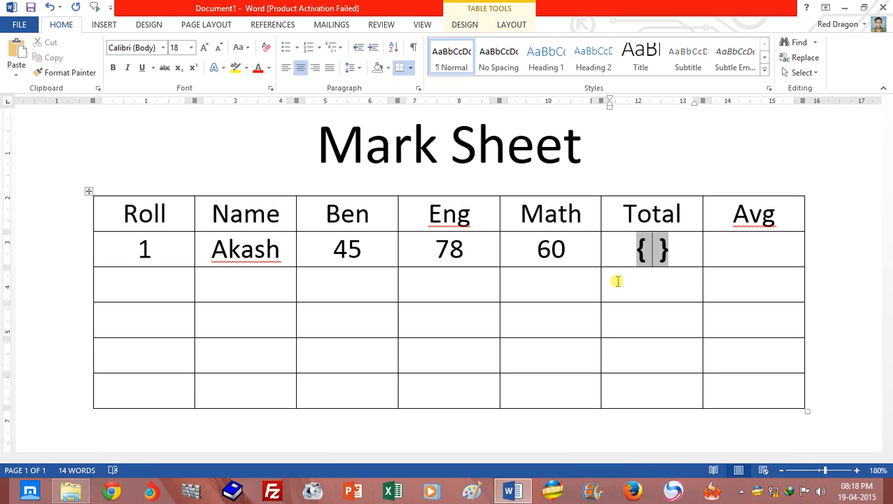
pyautogui.write('=')
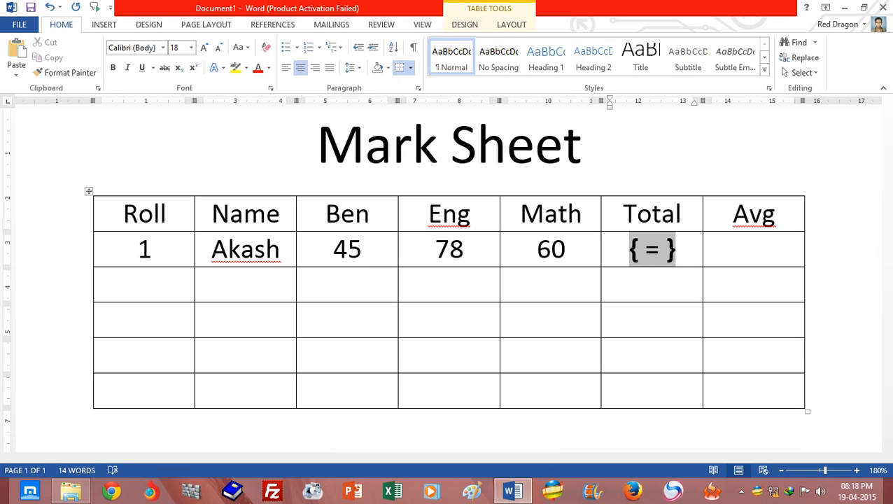
pyautogui.write('45')
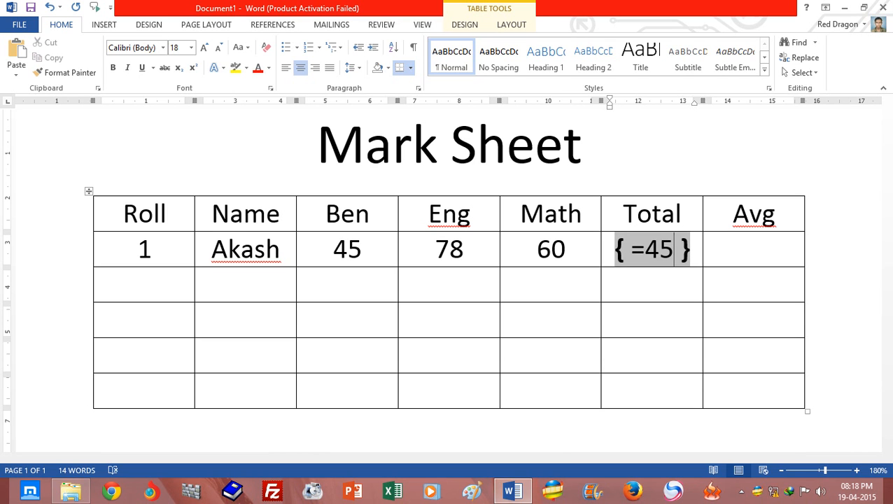
pyautogui.write('+78+')
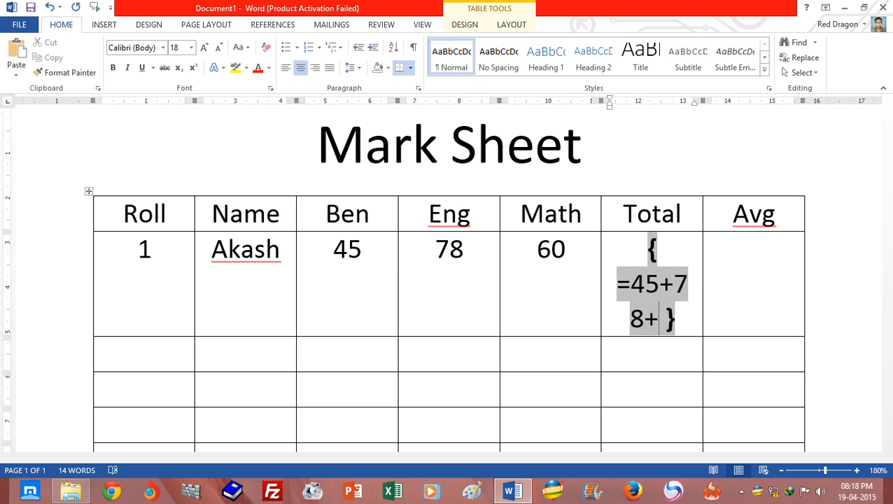
pyautogui.write('60')
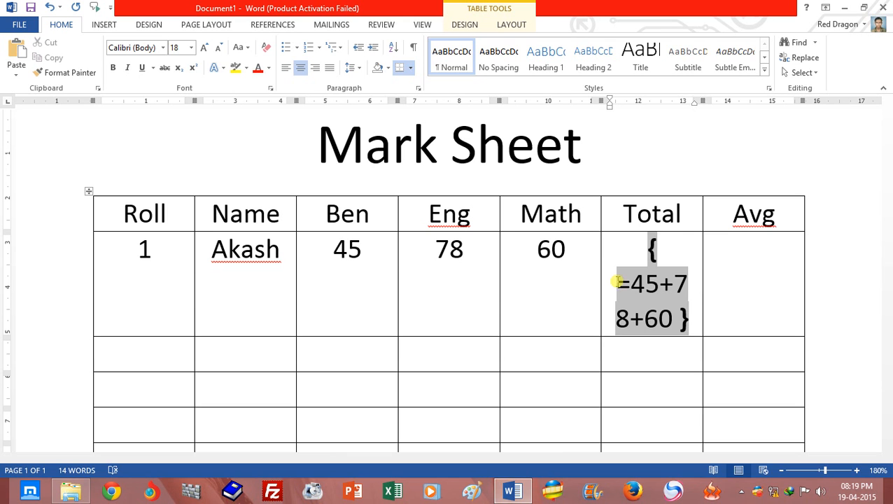
pyautogui.press('F9')
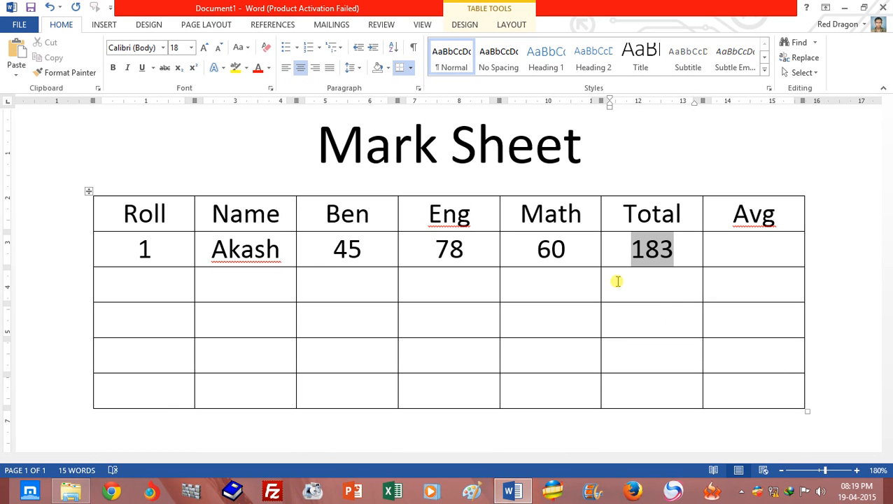
# Step: Calculate the Avg cell of the roll 1 row with a formula field containing =183/3
pyautogui.click(672, 254)
pyautogui.click(730, 247)
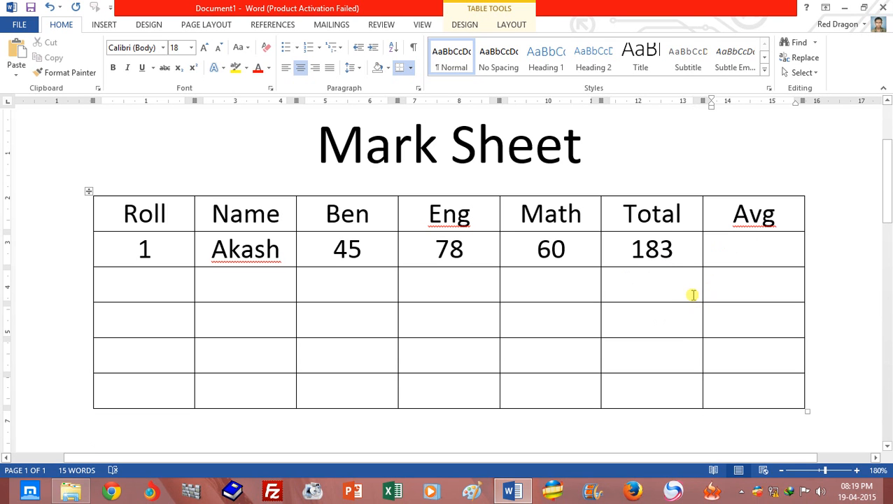
pyautogui.click(658, 247)
pyautogui.click(750, 251)
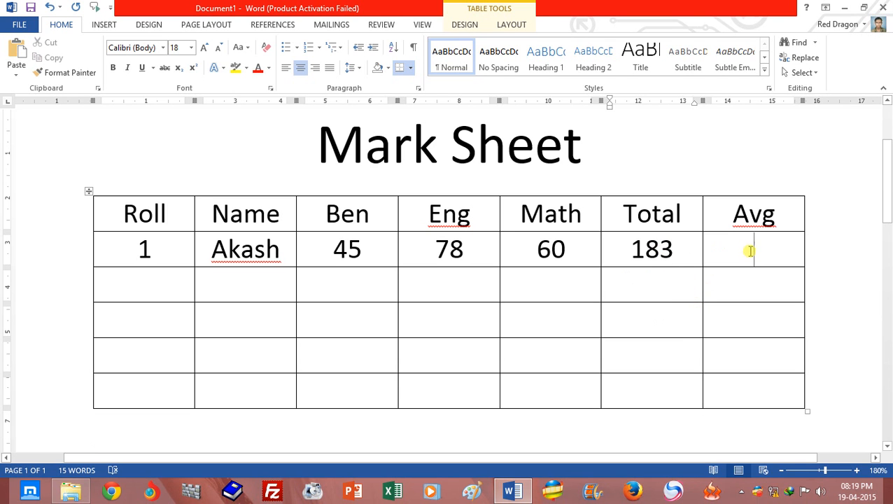
pyautogui.click(665, 255)
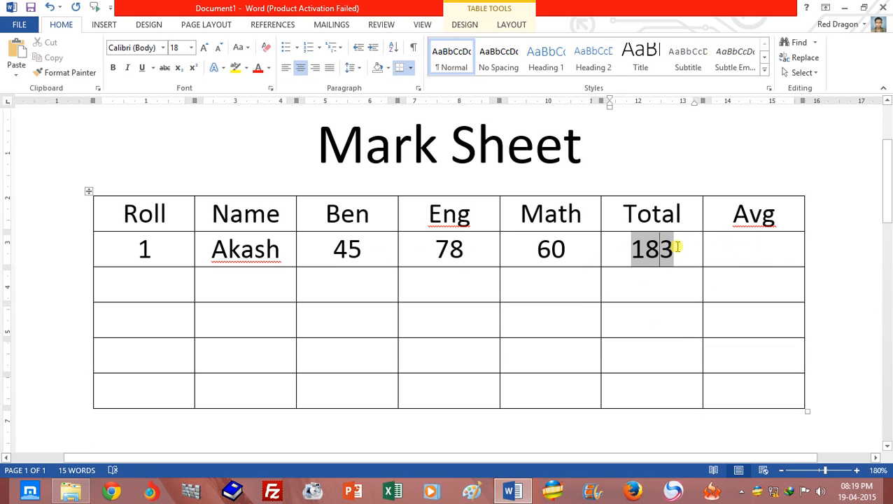
pyautogui.click(744, 249)
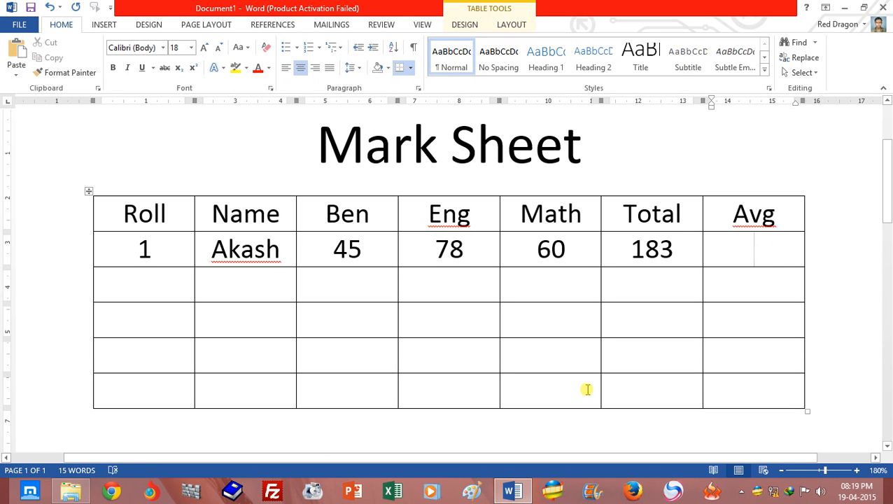
pyautogui.hotkey('ctrl', 'F9')
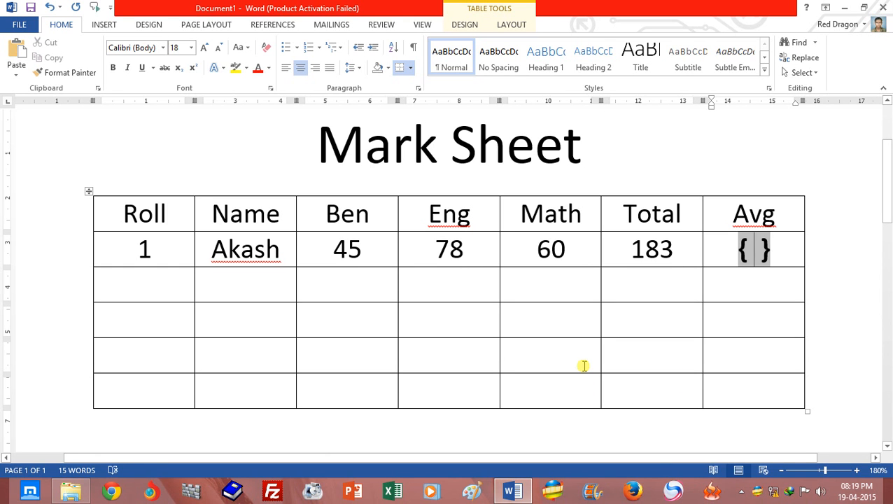
pyautogui.write('=')
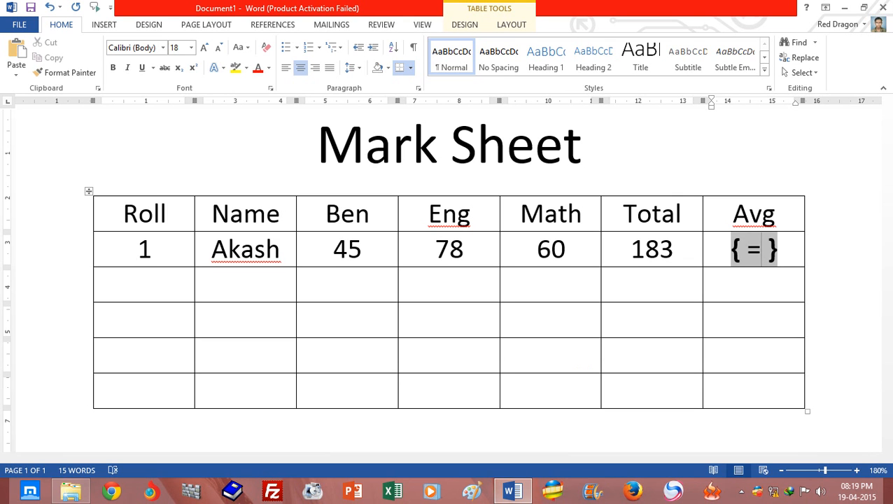
pyautogui.write('18')
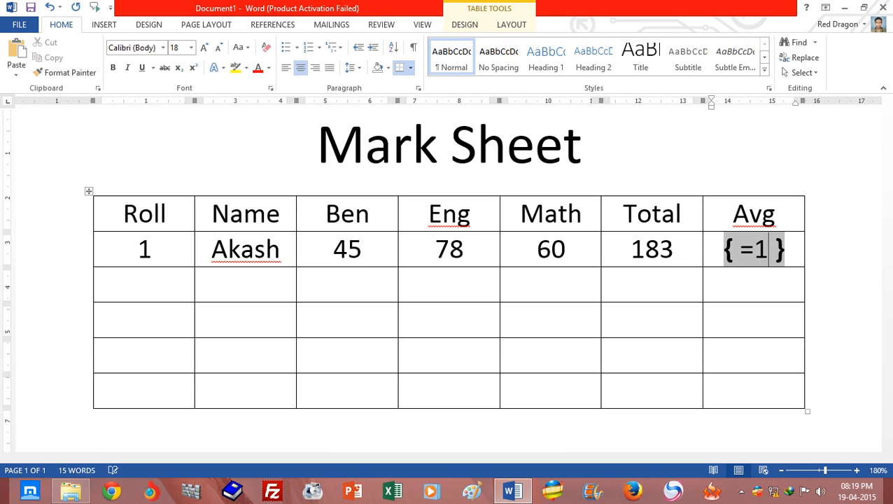
pyautogui.write('/')
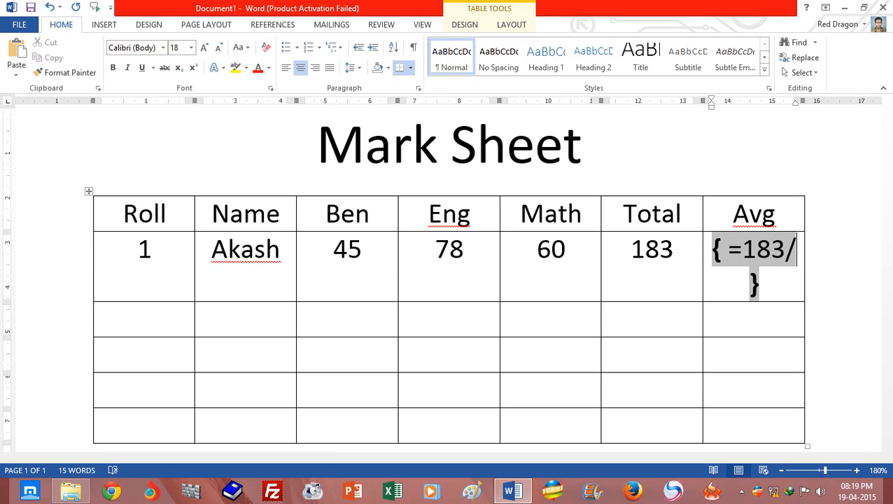
pyautogui.write('3')
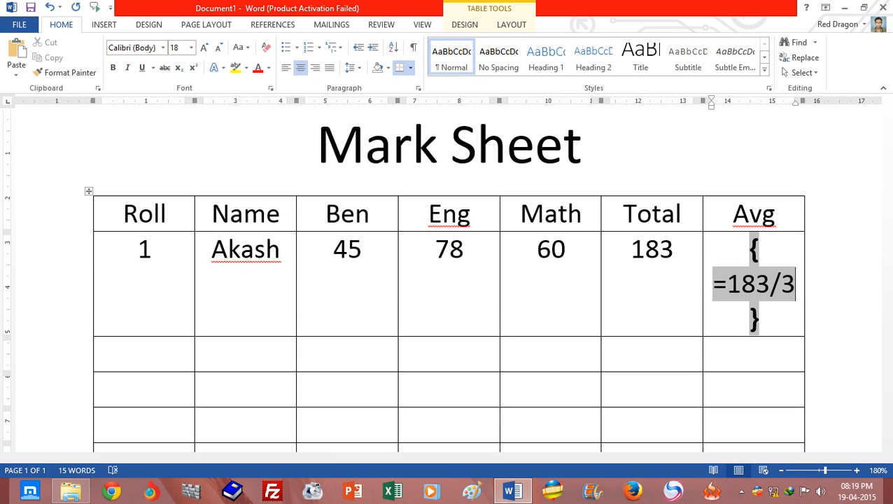
pyautogui.press('F9')
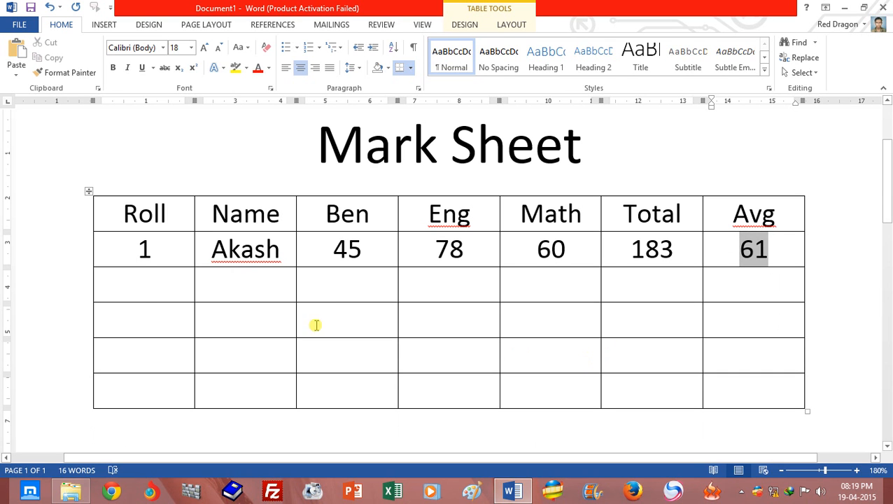
# Step: Fill the next row with roll 2, the student's name and the marks 75 for Ben, 86 for Eng and 100 for Math
pyautogui.click(165, 283)
pyautogui.write('2')
pyautogui.press('Tab')
pyautogui.write('Bikash')
pyautogui.press('Tab')
pyautogui.write('75')
pyautogui.press('Tab')
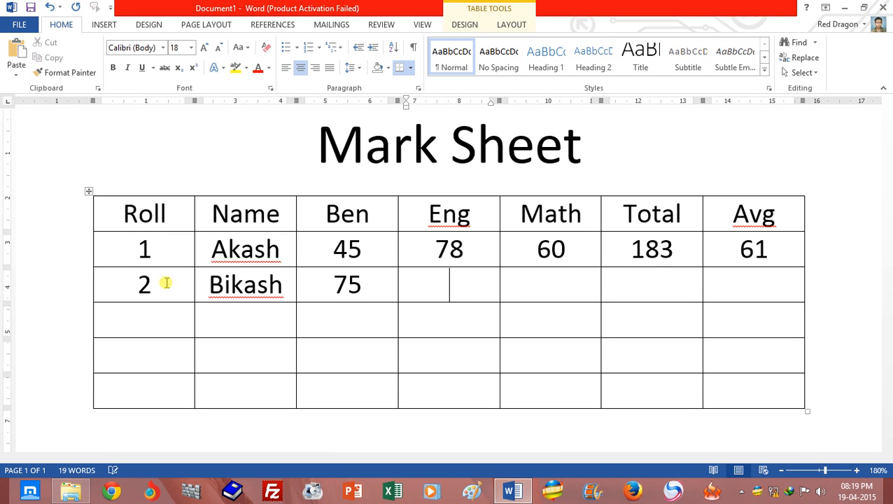
pyautogui.write('86')
pyautogui.press('Tab')
pyautogui.write('100')
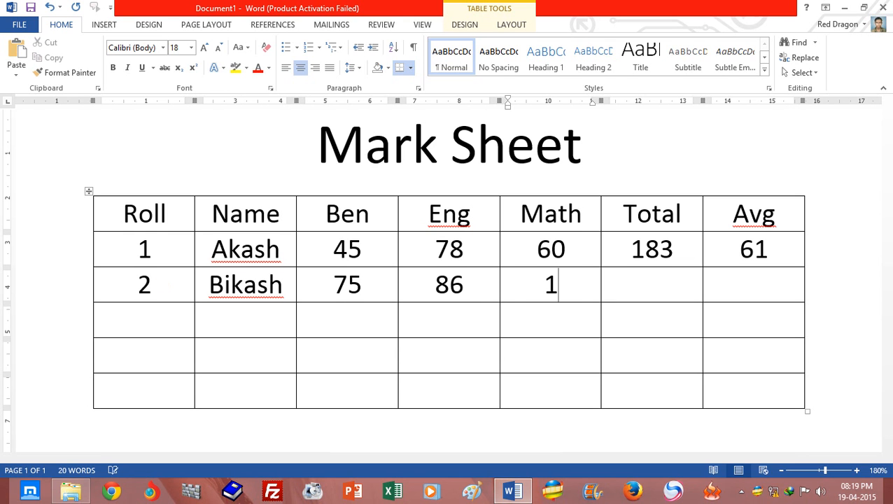
# Step: Insert a formula field in the Total cell of the roll 2 row and begin it with an equals sign
pyautogui.press('Tab')
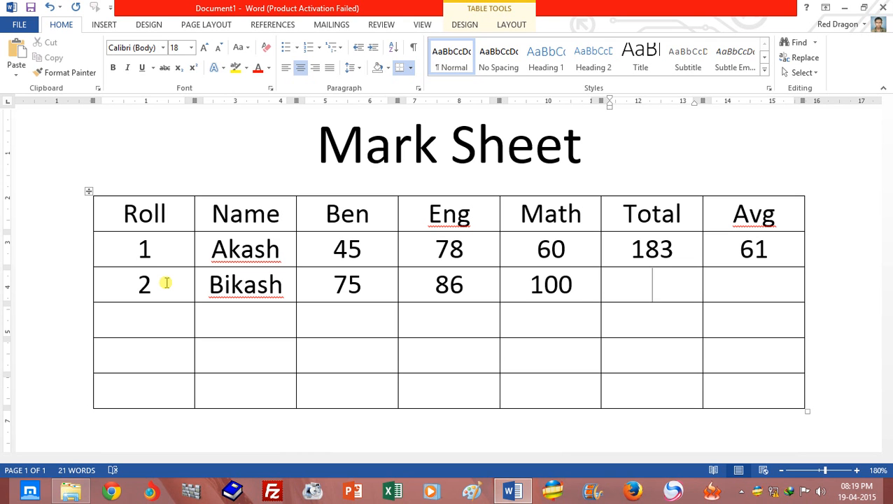
pyautogui.hotkey('ctrl', 'F9')
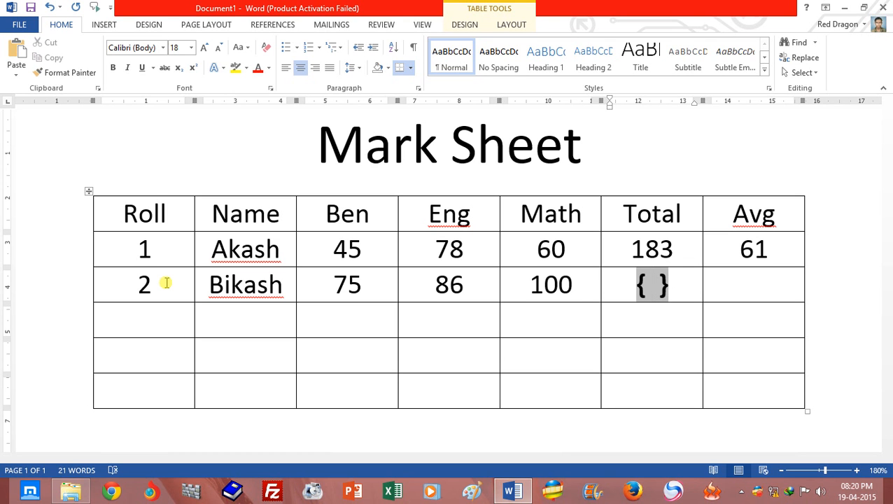
pyautogui.write('=')
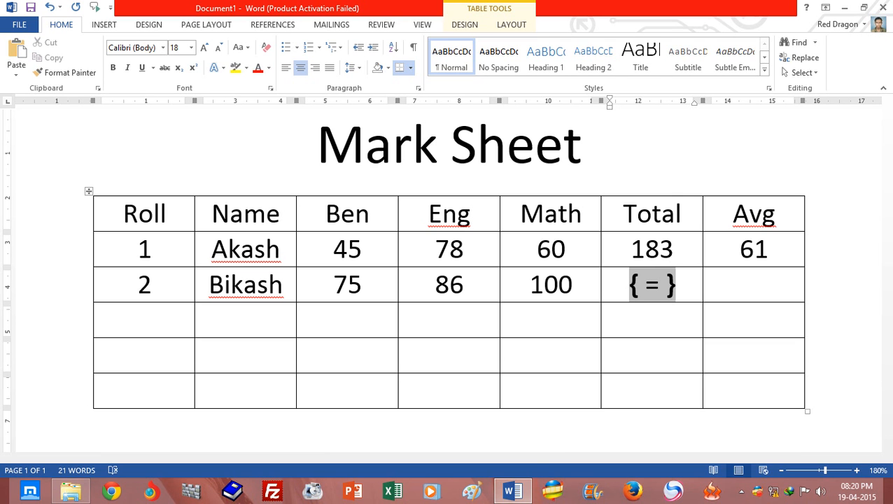
# Step: Examine the table's columns one by one, from Roll through to Avg
pyautogui.click(129, 194)
pyautogui.click(143, 194)
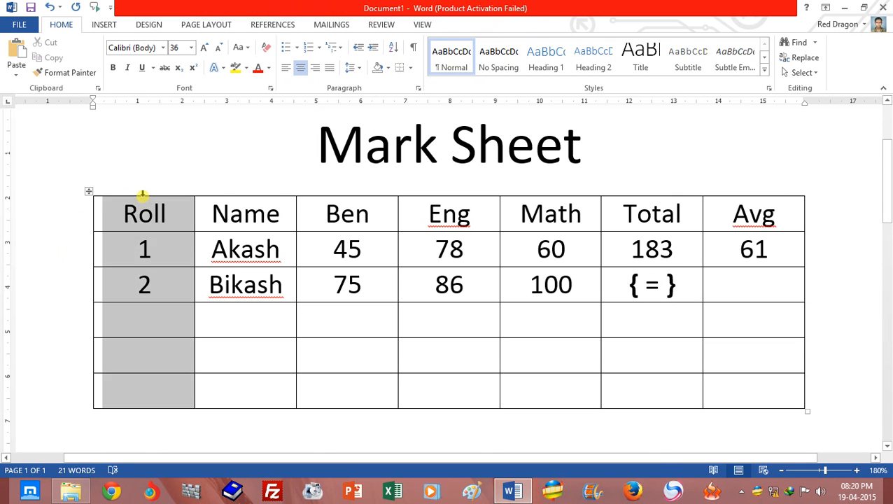
pyautogui.click(241, 195)
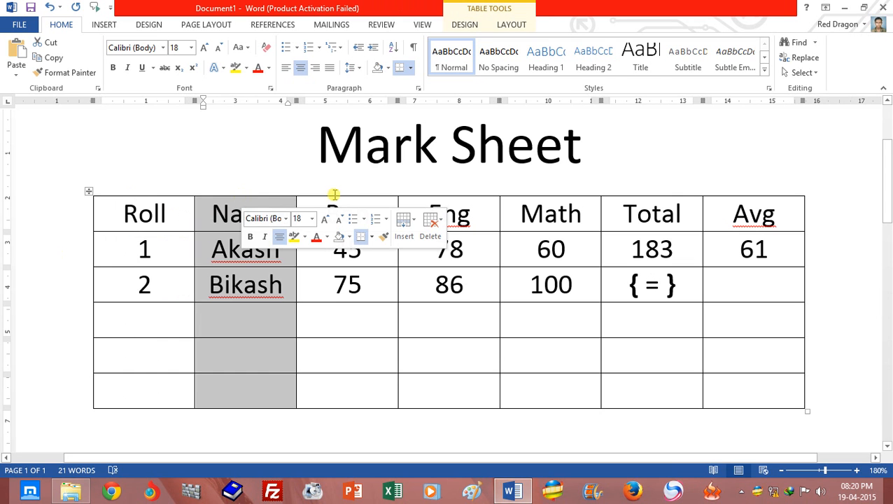
pyautogui.click(364, 193)
pyautogui.click(428, 207)
pyautogui.click(524, 207)
pyautogui.click(634, 210)
pyautogui.click(710, 202)
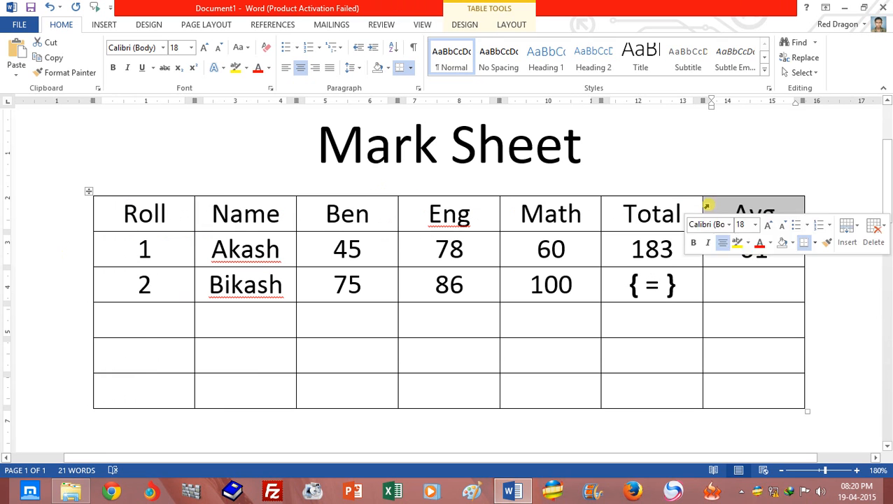
pyautogui.click(123, 214)
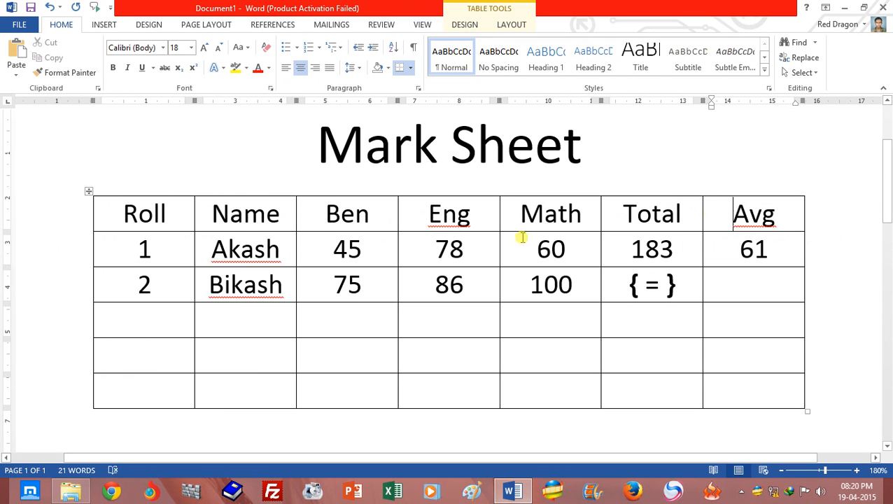
pyautogui.click(283, 210)
pyautogui.moveTo(356, 214); pyautogui.dragTo(364, 214)
pyautogui.click(441, 214)
pyautogui.click(556, 212)
pyautogui.moveTo(642, 212); pyautogui.dragTo(648, 212)
pyautogui.click(744, 214)
# Step: Examine the table's rows one by one, from the heading row down to the last empty row
pyautogui.click(66, 213)
pyautogui.click(62, 250)
pyautogui.click(63, 285)
pyautogui.click(68, 320)
pyautogui.click(72, 353)
pyautogui.click(71, 390)
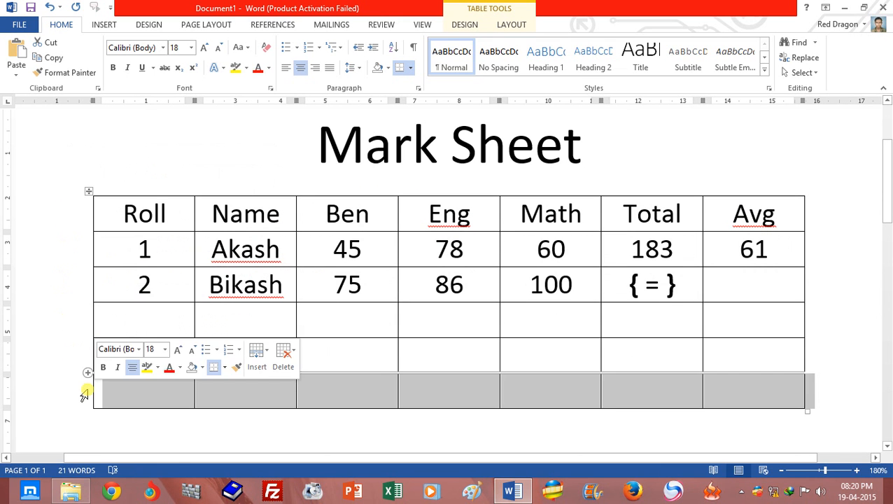
pyautogui.click(469, 280)
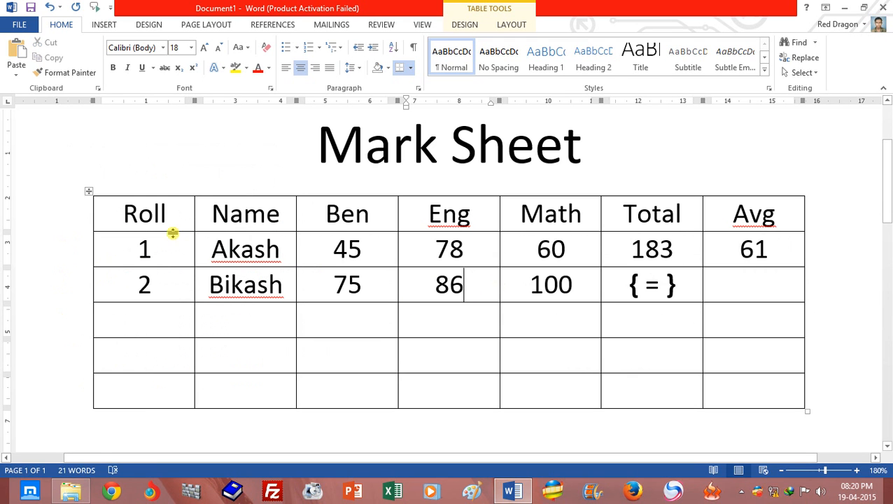
# Step: Examine the Roll and Name heading cells and the column and row that meet at the Roll heading
pyautogui.moveTo(282, 256); pyautogui.dragTo(208, 250)
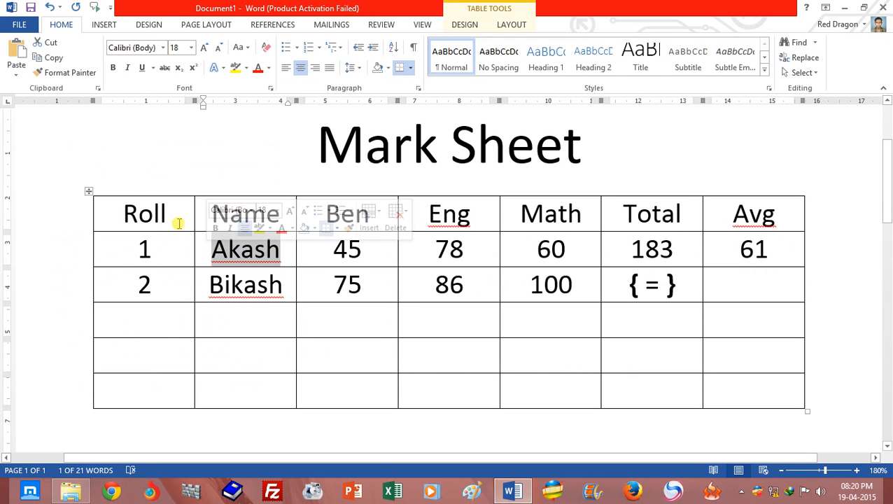
pyautogui.moveTo(166, 214); pyautogui.dragTo(125, 212)
pyautogui.click(200, 235)
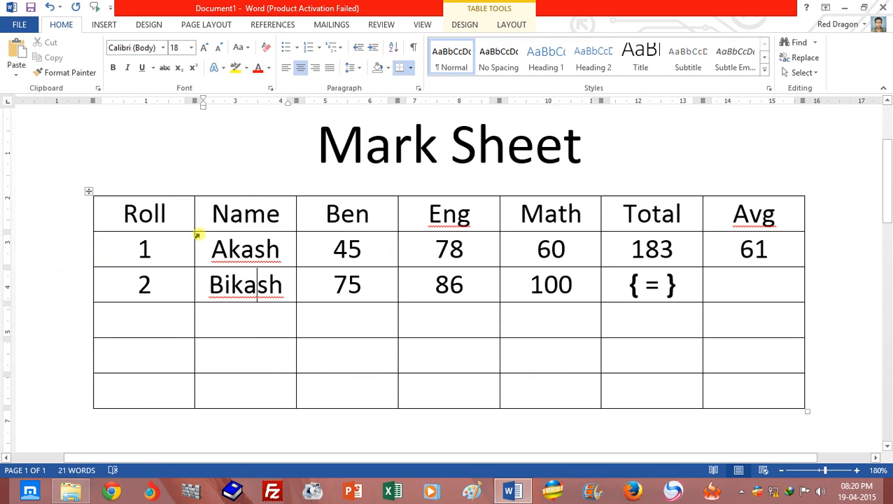
pyautogui.moveTo(280, 213); pyautogui.dragTo(208, 214)
pyautogui.click(267, 289)
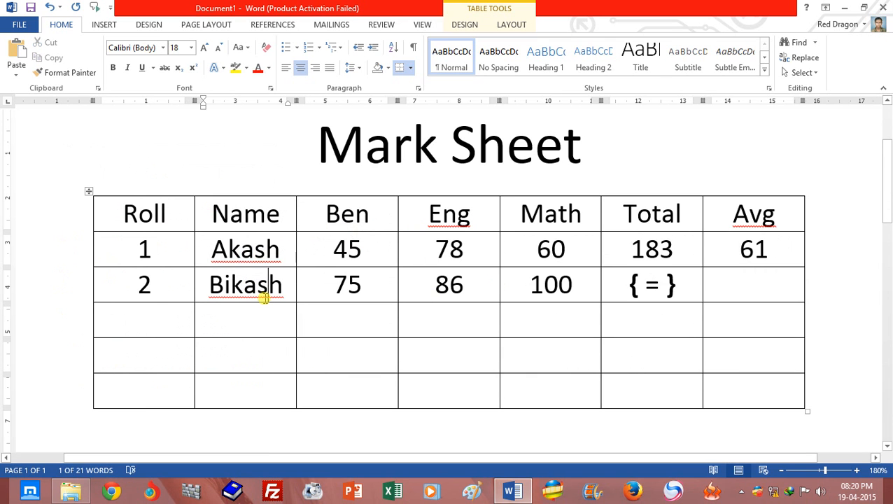
pyautogui.click(138, 210)
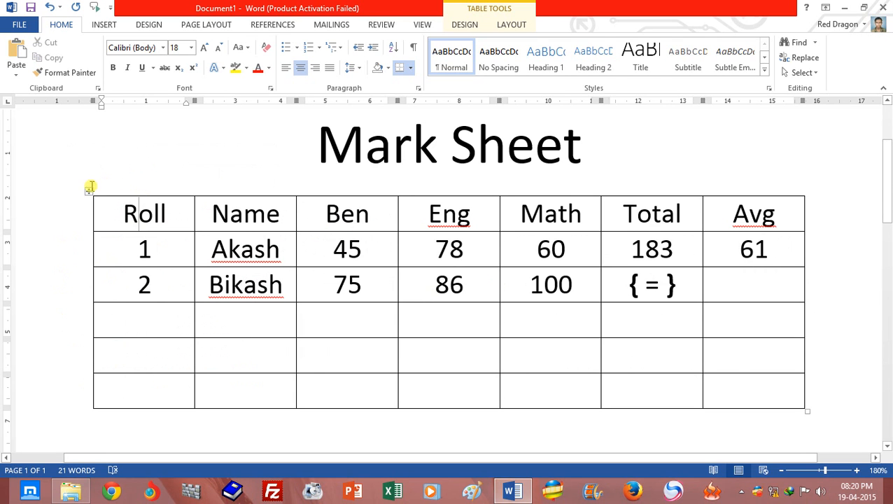
pyautogui.click(137, 186)
pyautogui.click(140, 213)
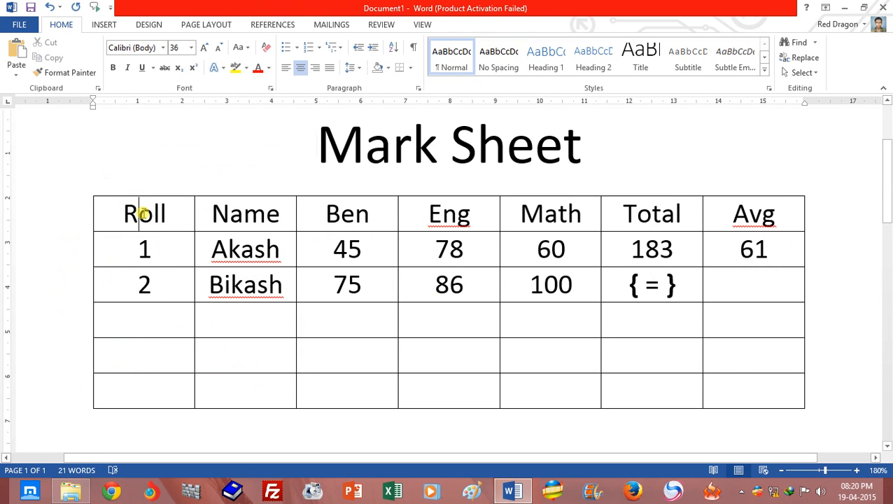
pyautogui.click(138, 187)
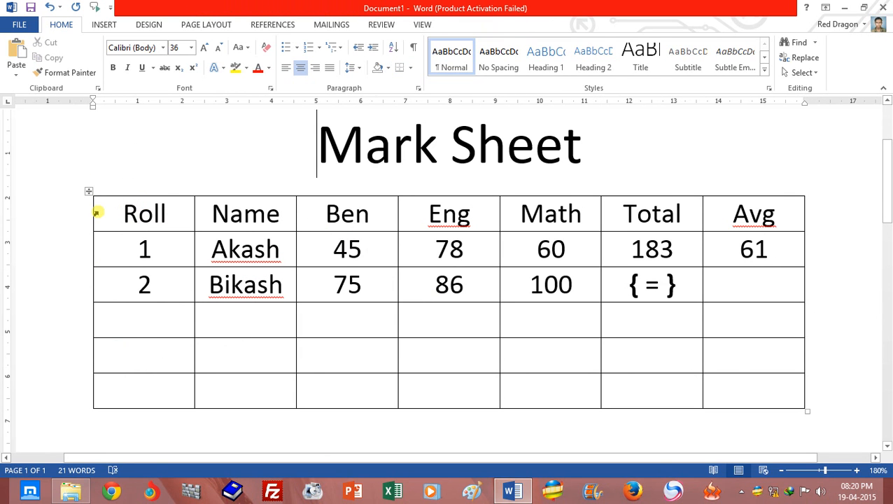
pyautogui.moveTo(123, 211); pyautogui.dragTo(166, 209)
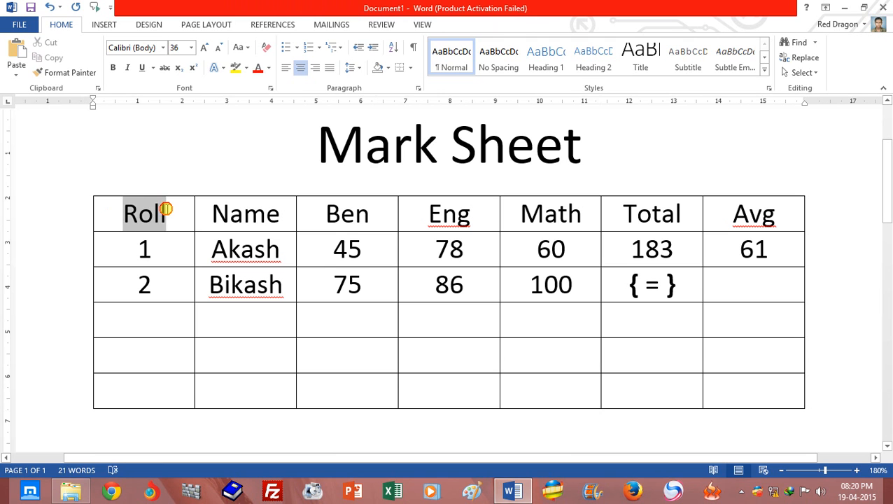
pyautogui.click(111, 224)
pyautogui.click(134, 194)
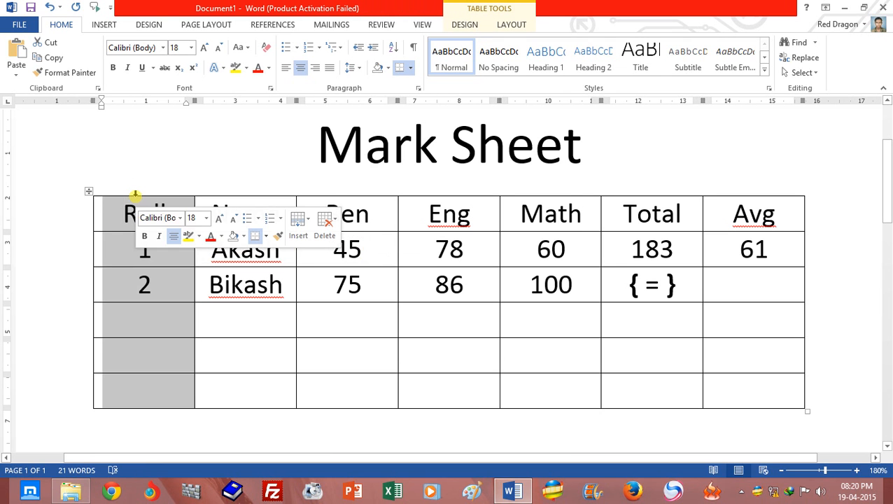
pyautogui.click(88, 213)
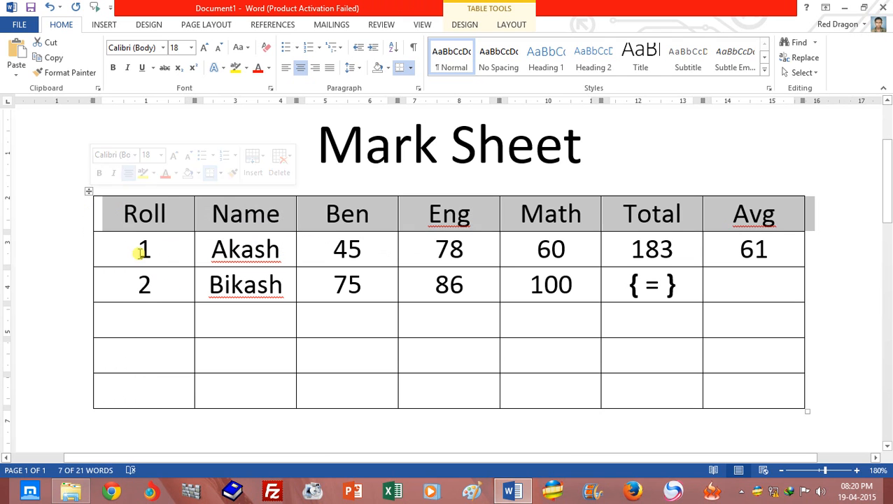
pyautogui.moveTo(166, 213); pyautogui.dragTo(129, 215)
pyautogui.click(133, 285)
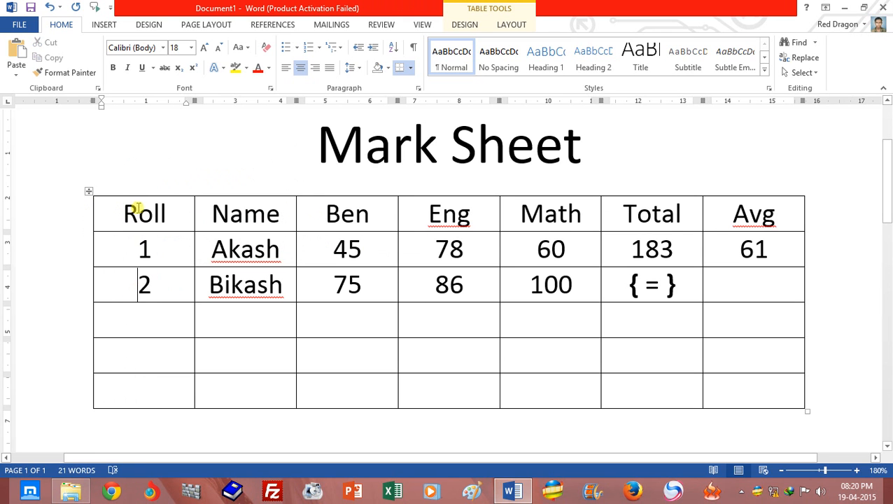
# Step: Mark out the Roll column and the heading row, and note their shared cell's address, A1, in the last row's Roll cell
pyautogui.click(136, 194)
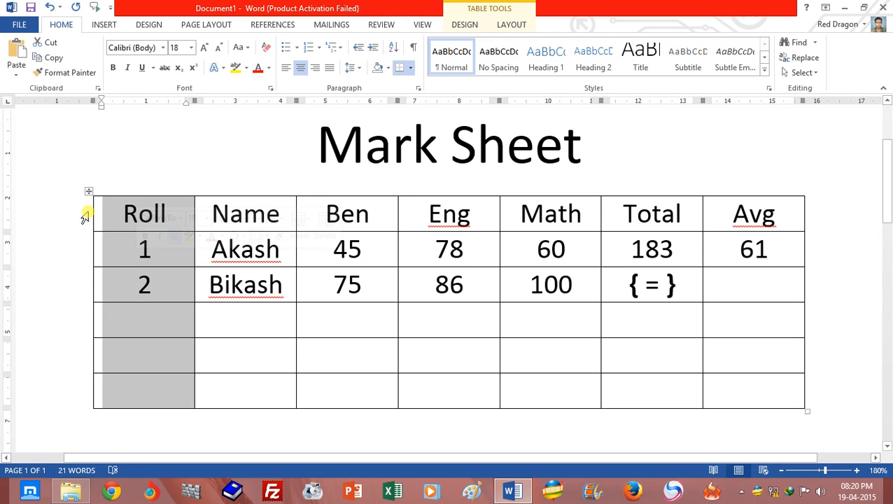
pyautogui.click(85, 215)
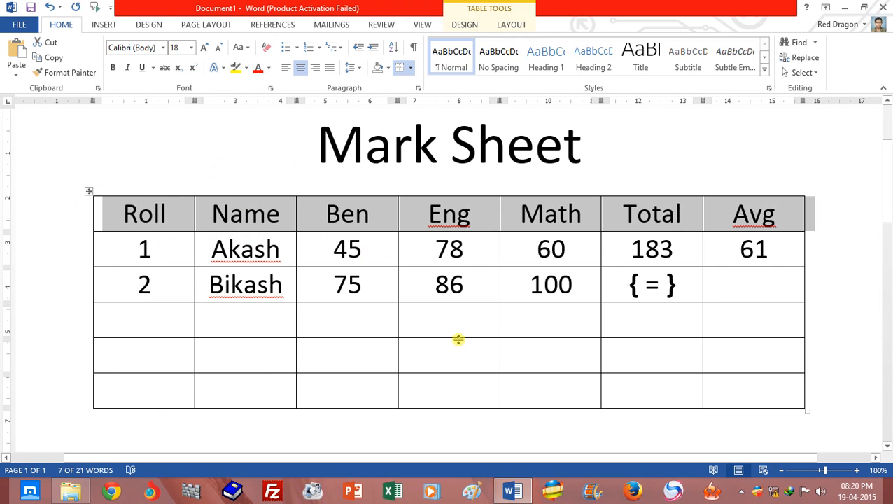
pyautogui.click(178, 394)
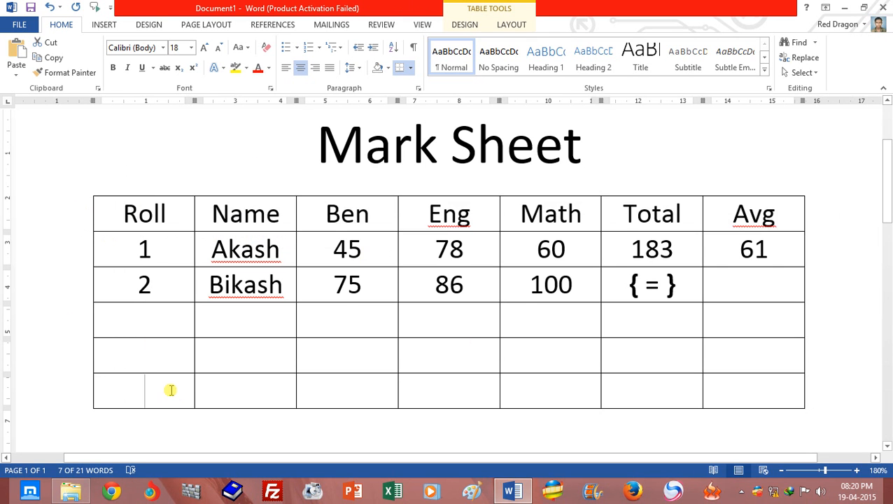
pyautogui.write('A1')
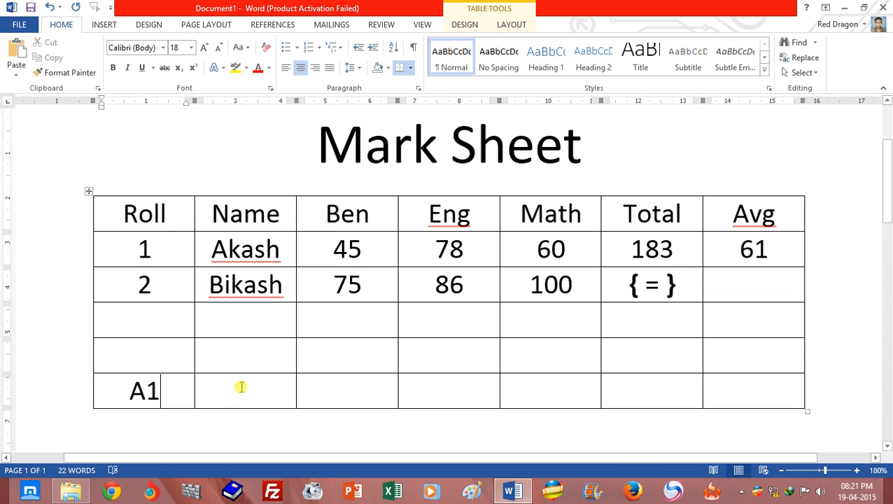
# Step: Count the columns from Roll to Math and note the column letter e in the cell below the Math mark of 100
pyautogui.moveTo(579, 283); pyautogui.dragTo(530, 283)
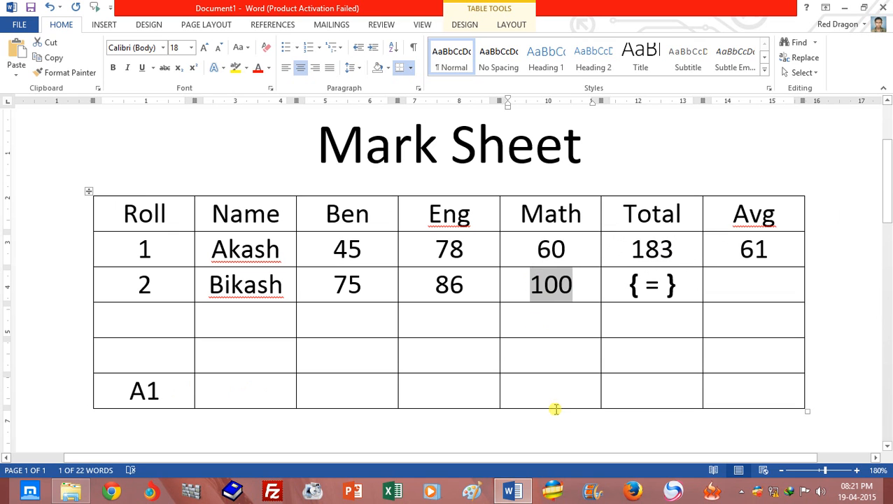
pyautogui.click(161, 210)
pyautogui.click(245, 214)
pyautogui.click(337, 215)
pyautogui.click(443, 214)
pyautogui.click(542, 214)
pyautogui.click(551, 313)
pyautogui.write('e')
# Step: Count the rows down to roll 2 and rewrite the note below the Math mark of 100 as E3
pyautogui.click(79, 224)
pyautogui.click(78, 252)
pyautogui.click(78, 284)
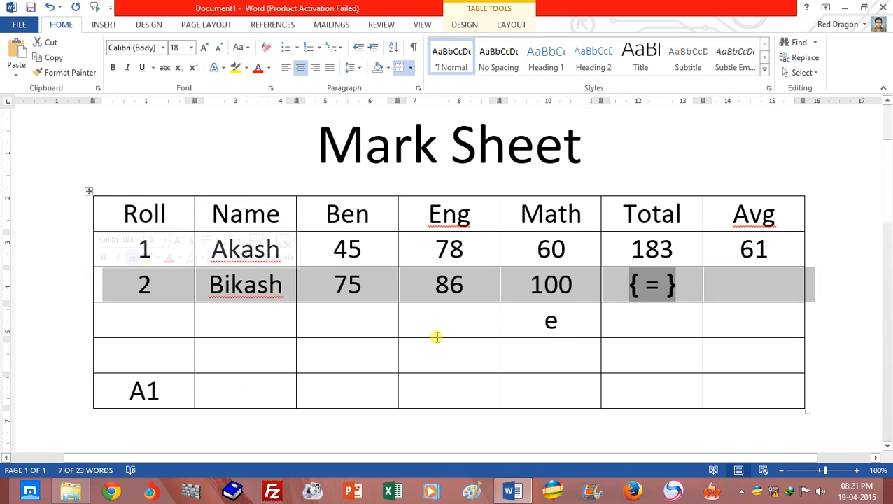
pyautogui.click(573, 324)
pyautogui.press('BackSpace')
pyautogui.write('E3')
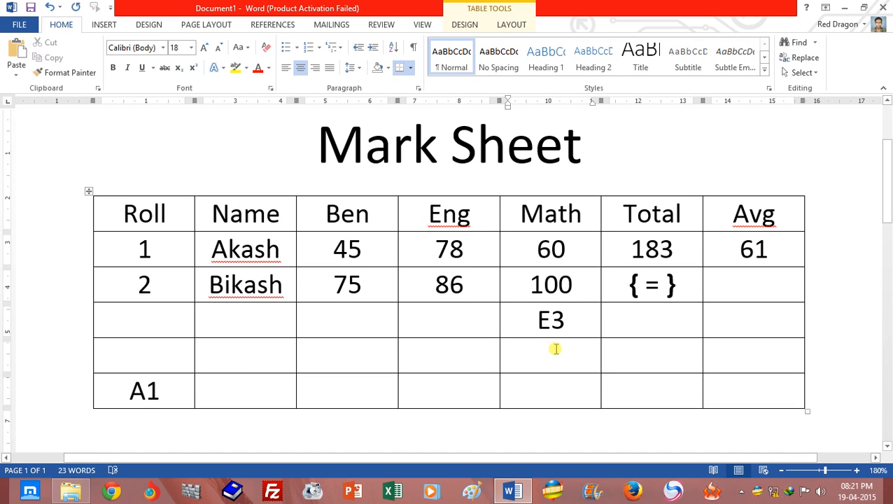
# Step: Erase the cell address notes from the Math column and from the last row's Roll cell
pyautogui.press('BackSpace')
pyautogui.press('BackSpace')
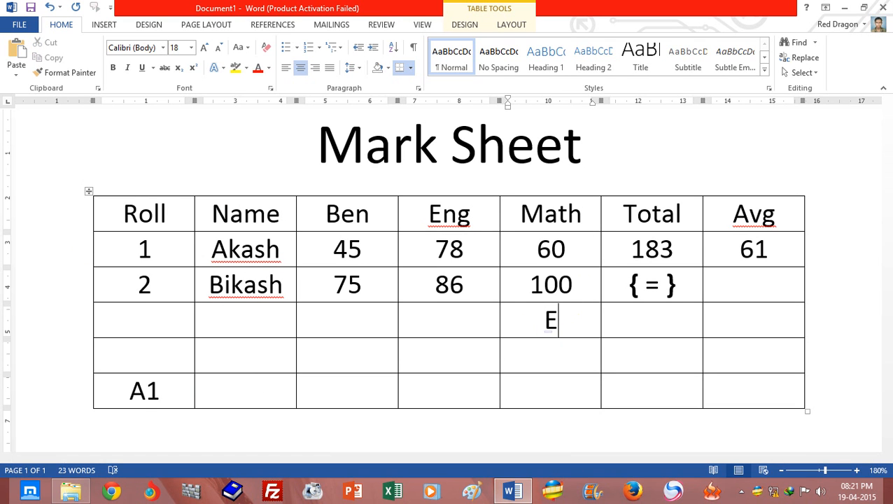
pyautogui.click(161, 396)
pyautogui.press('BackSpace')
pyautogui.press('BackSpace')
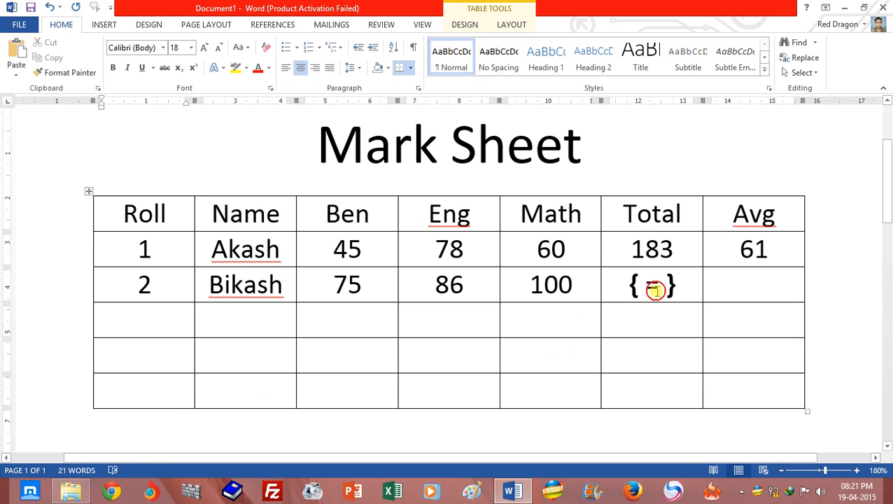
pyautogui.click(657, 291)
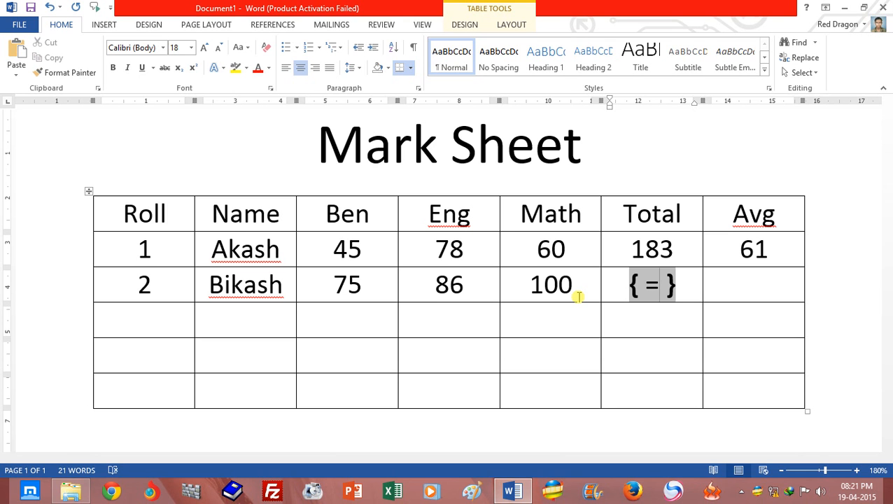
pyautogui.write('sum')
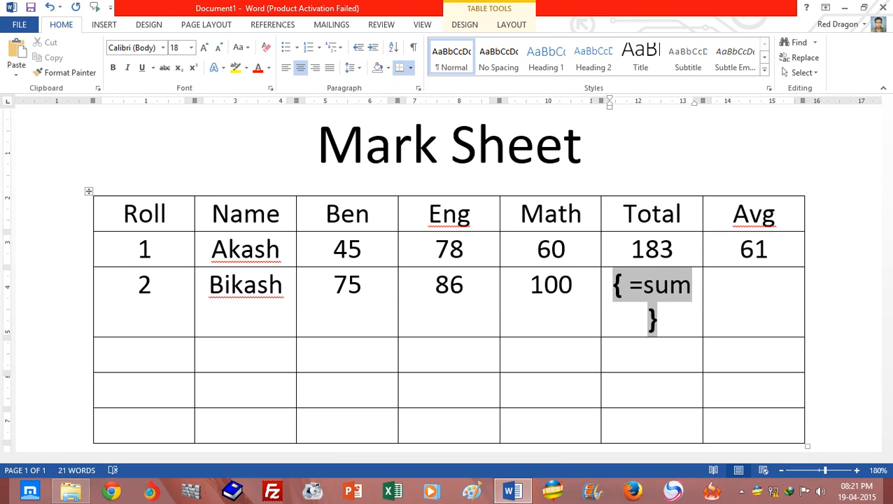
pyautogui.press('BackSpace')
pyautogui.press('BackSpace')
pyautogui.press('BackSpace')
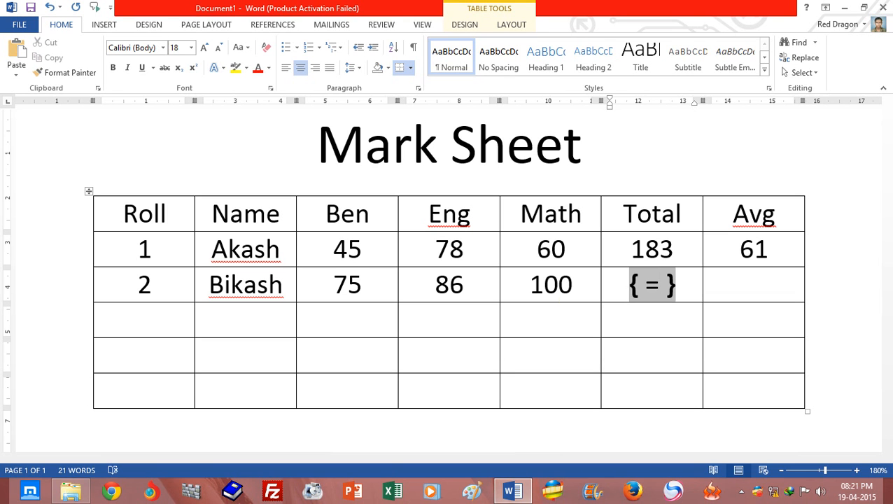
# Step: Complete the roll 2 Total formula as =c3+d3+e3 and calculate the field
pyautogui.moveTo(360, 283); pyautogui.dragTo(341, 281)
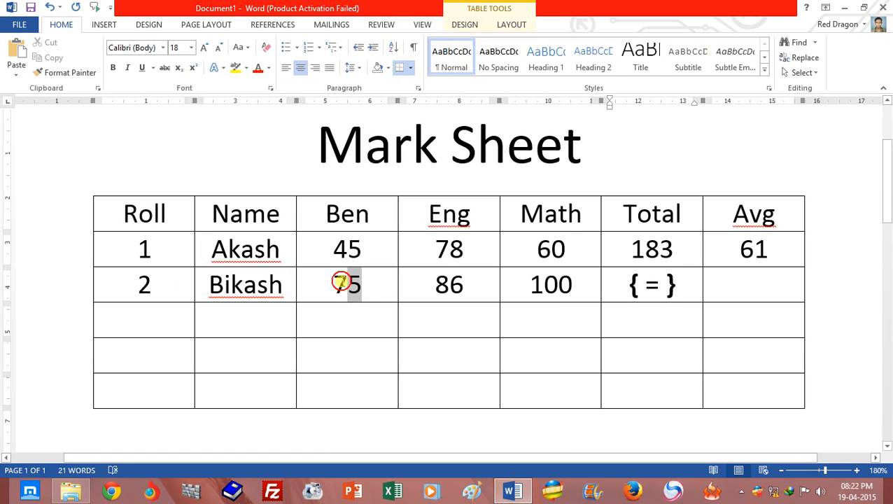
pyautogui.click(168, 213)
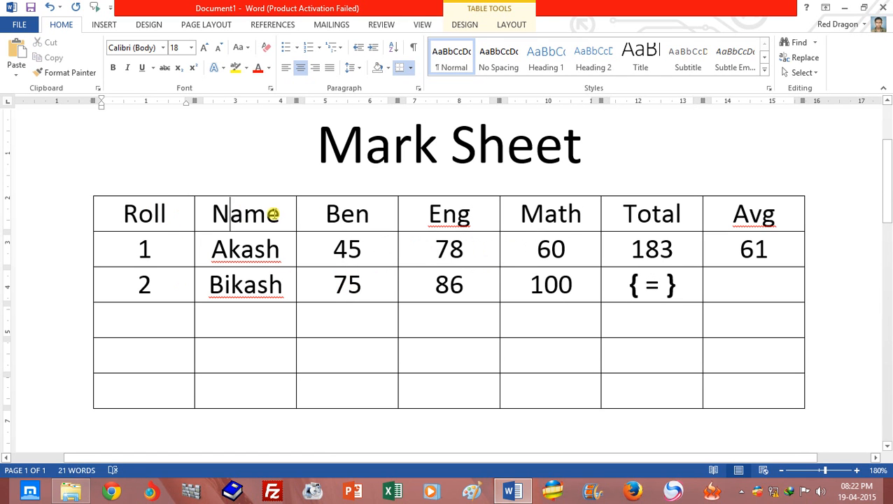
pyautogui.moveTo(365, 285); pyautogui.dragTo(331, 284)
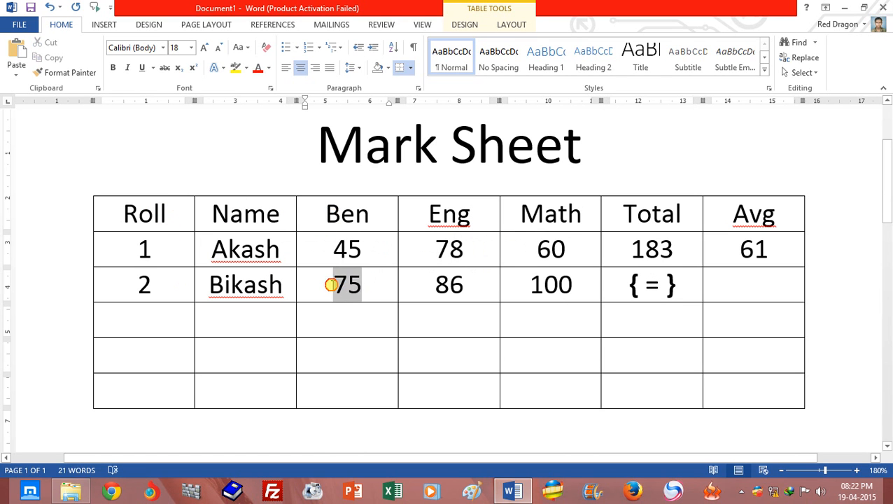
pyautogui.click(660, 283)
pyautogui.write('c3+')
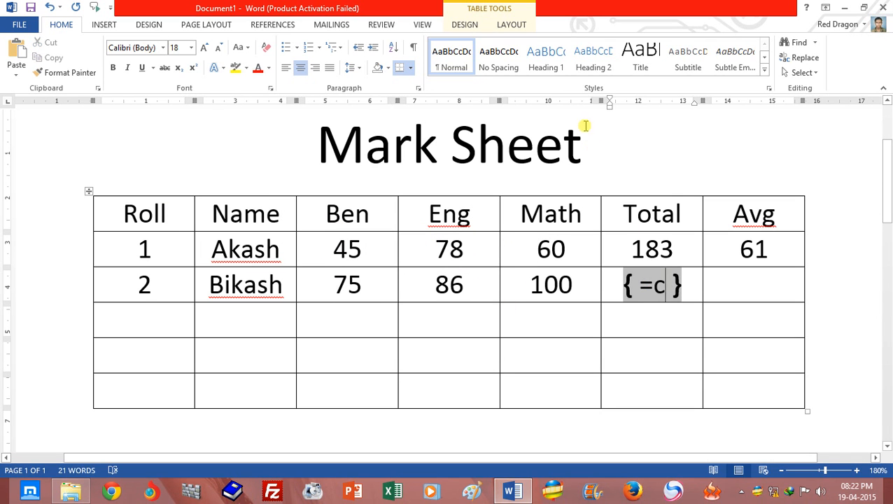
pyautogui.click(445, 289)
pyautogui.click(689, 283)
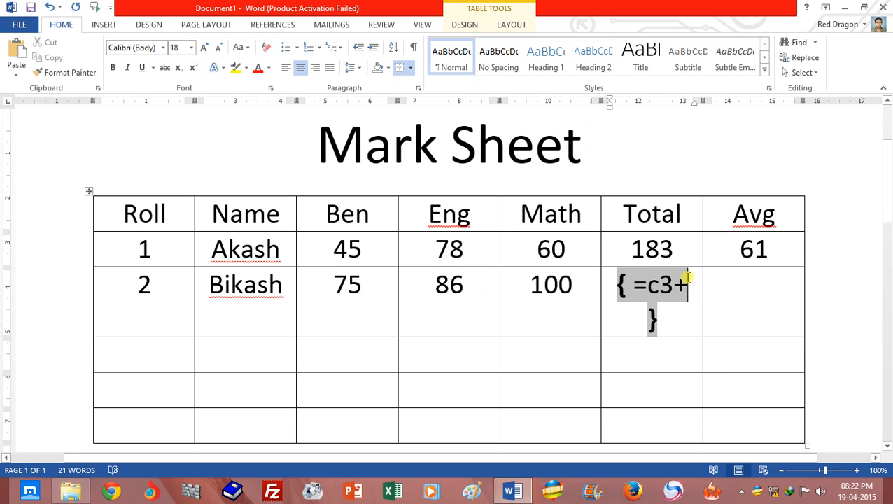
pyautogui.write('d3+')
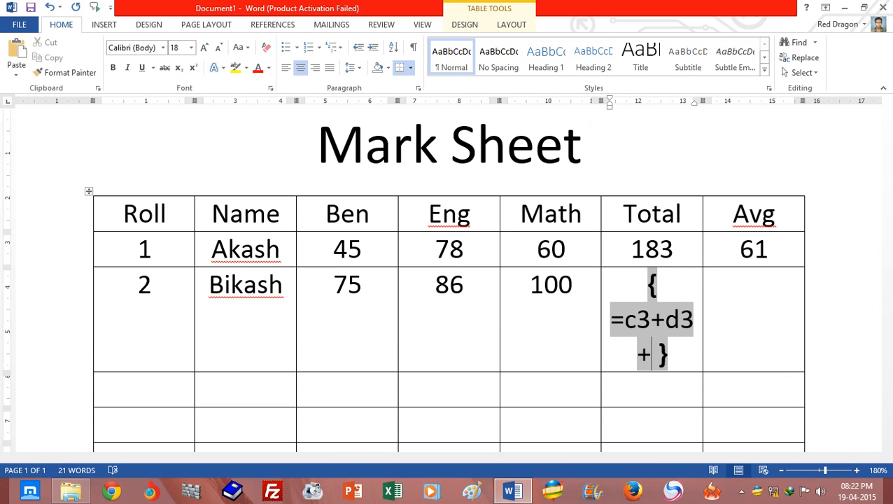
pyautogui.write('e3')
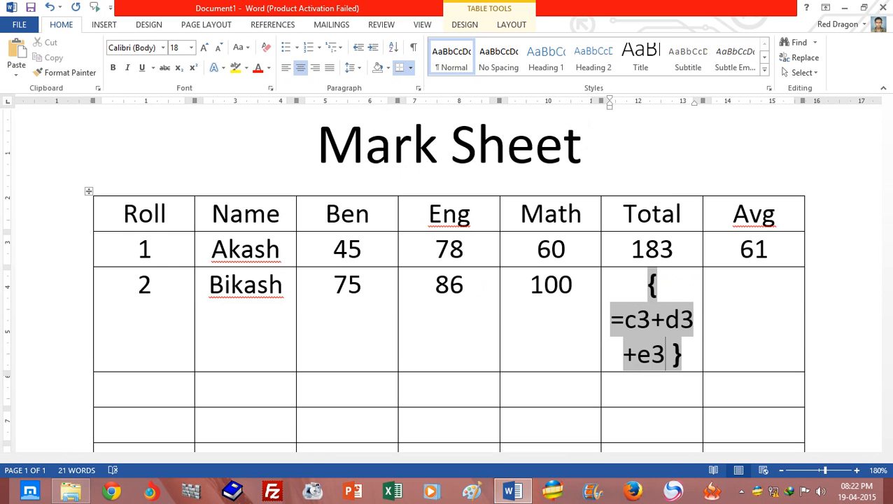
pyautogui.press('F9')
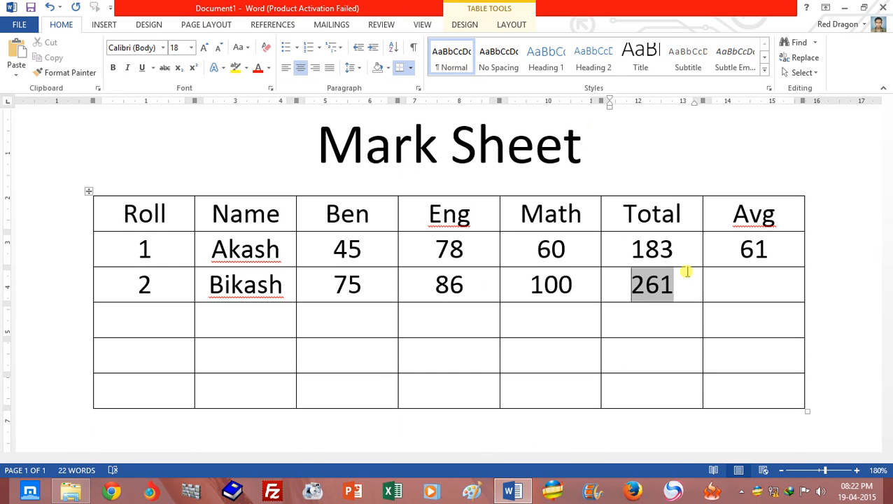
# Step: Replace the roll 2 Total with a new formula field containing =sum(c3:e3) and calculate it
pyautogui.moveTo(678, 283); pyautogui.dragTo(626, 286)
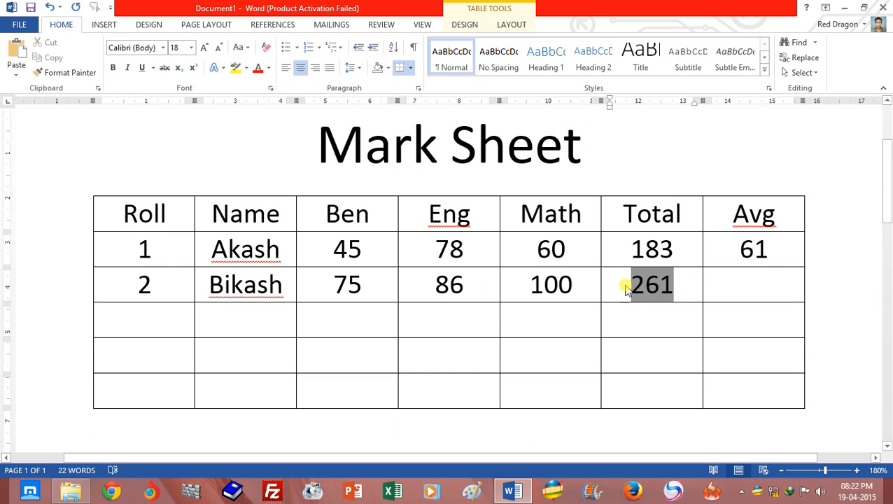
pyautogui.press('Delete')
pyautogui.hotkey('ctrl', 'F9')
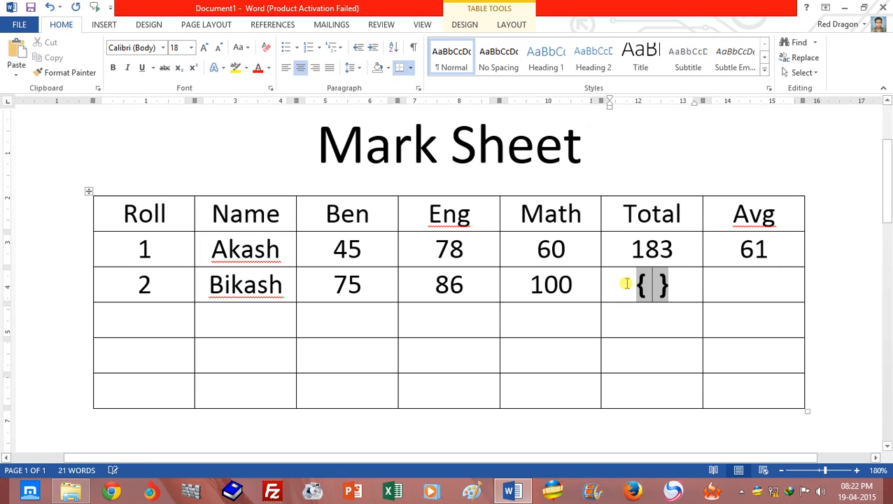
pyautogui.write('= ')
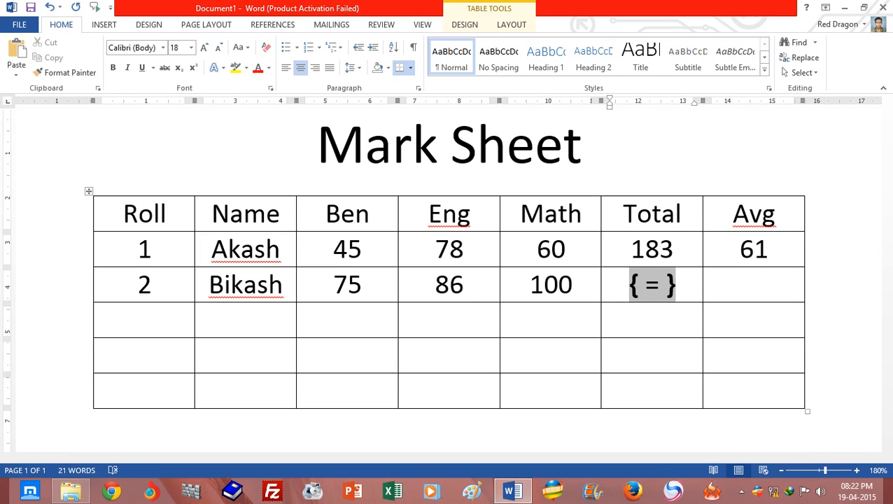
pyautogui.write('sum')
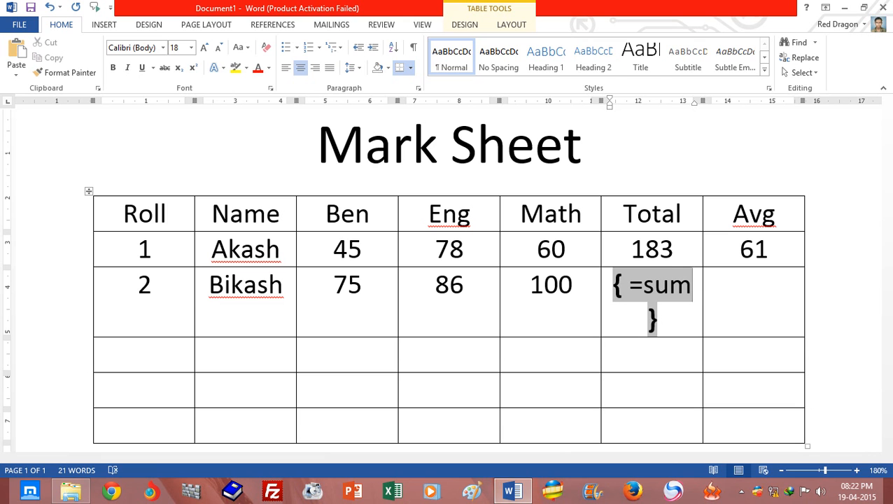
pyautogui.write('(')
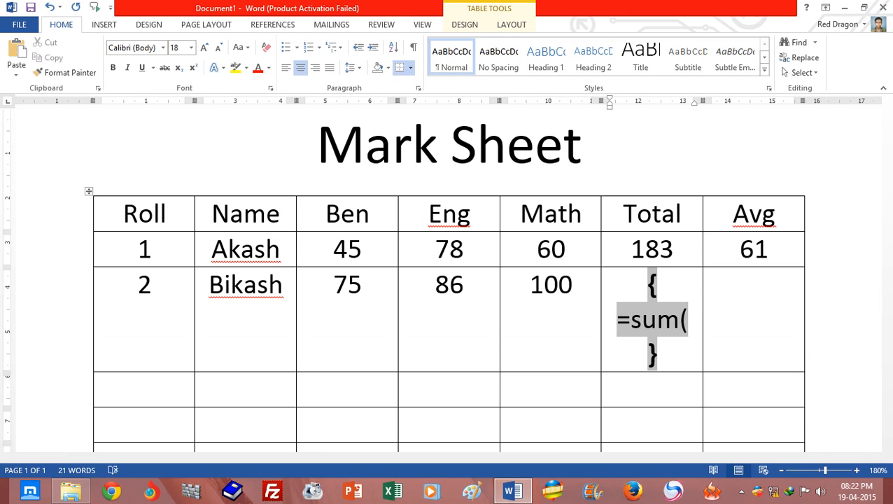
pyautogui.write('c3')
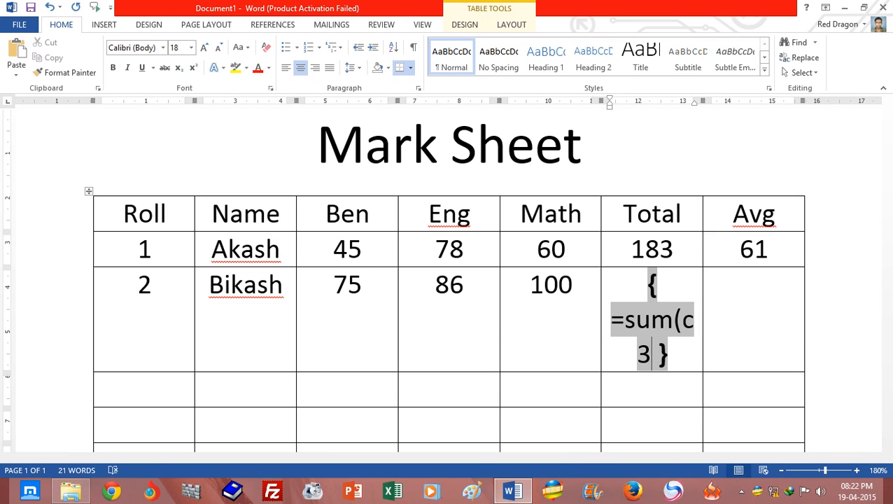
pyautogui.write(':')
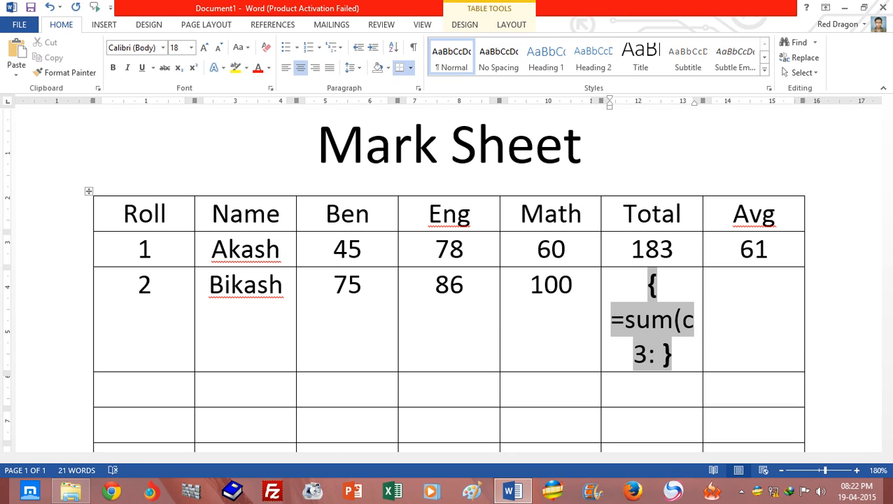
pyautogui.write('e3')
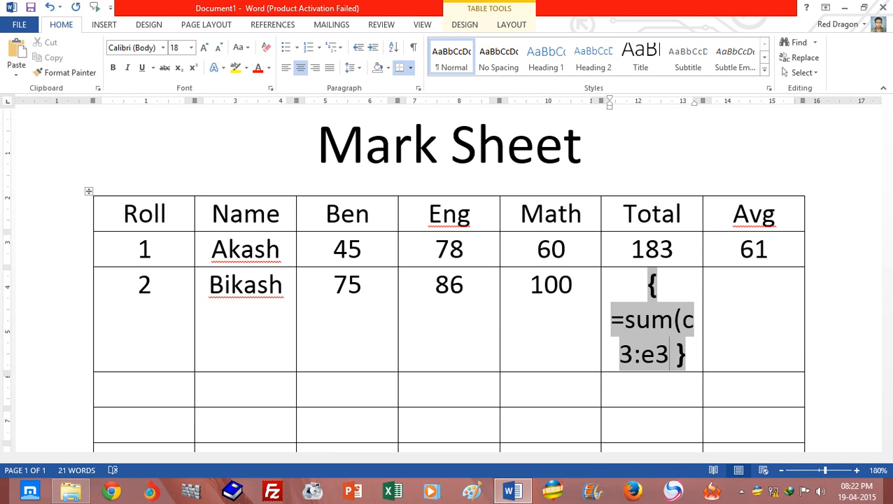
pyautogui.write(')')
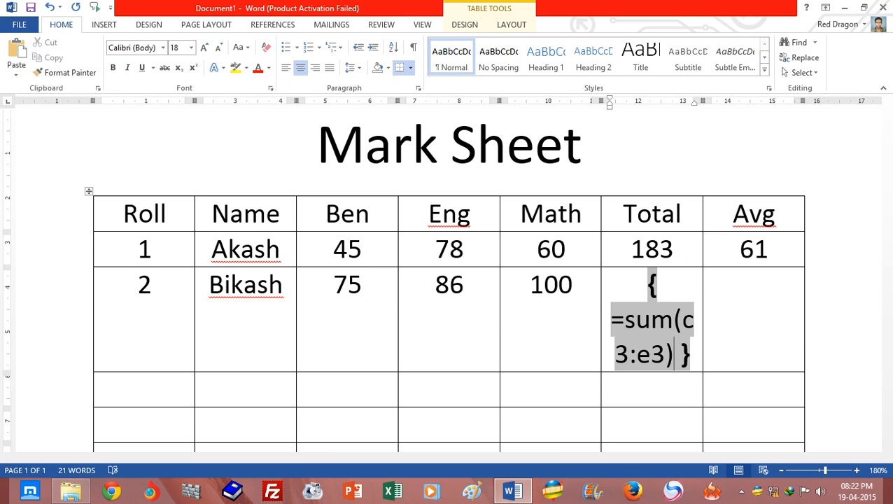
pyautogui.press('F9')
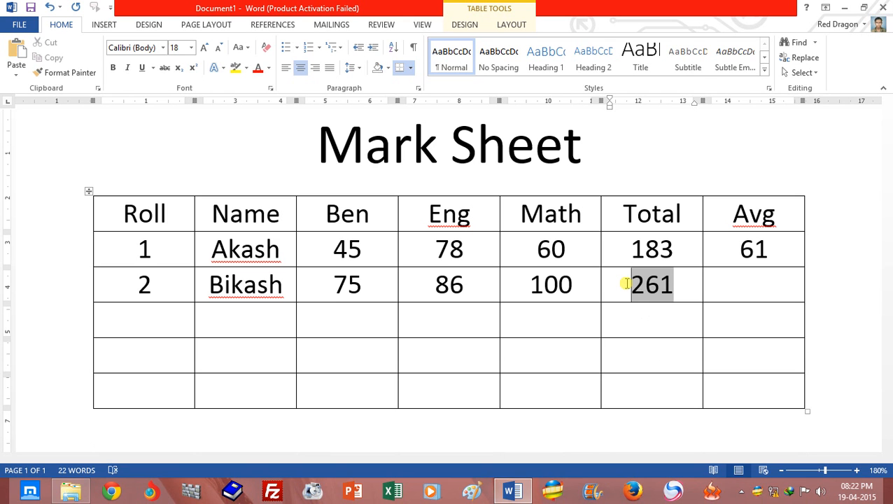